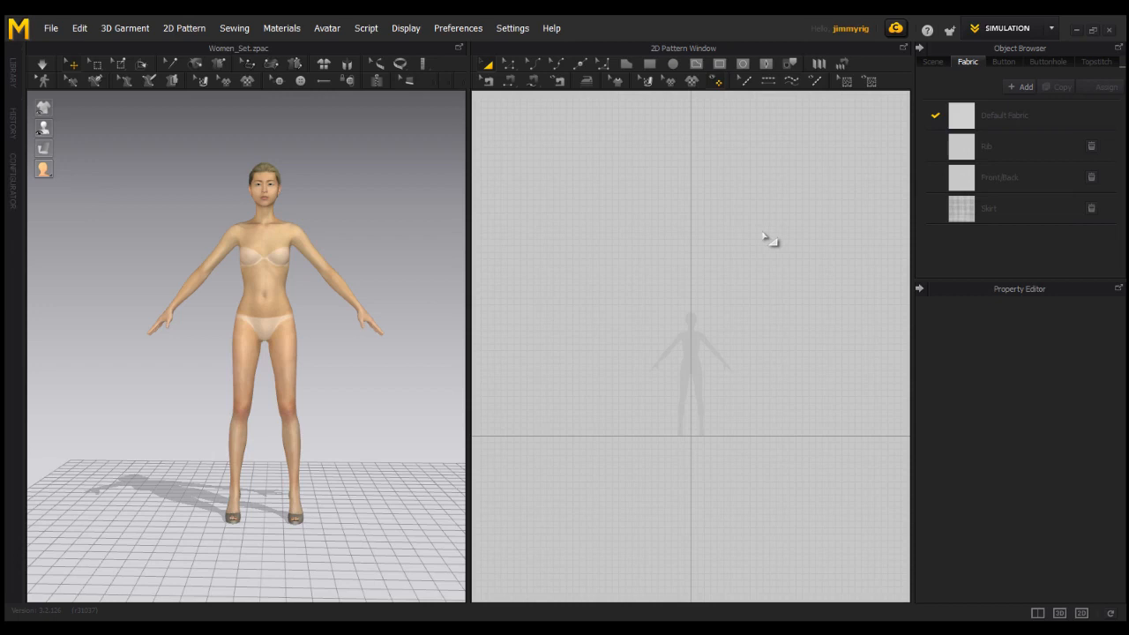
# Switch to Animation mode and load the Women_Set.zpac garment without saving the current file, including its avatar pose and size.
pyautogui.click(1031, 29)
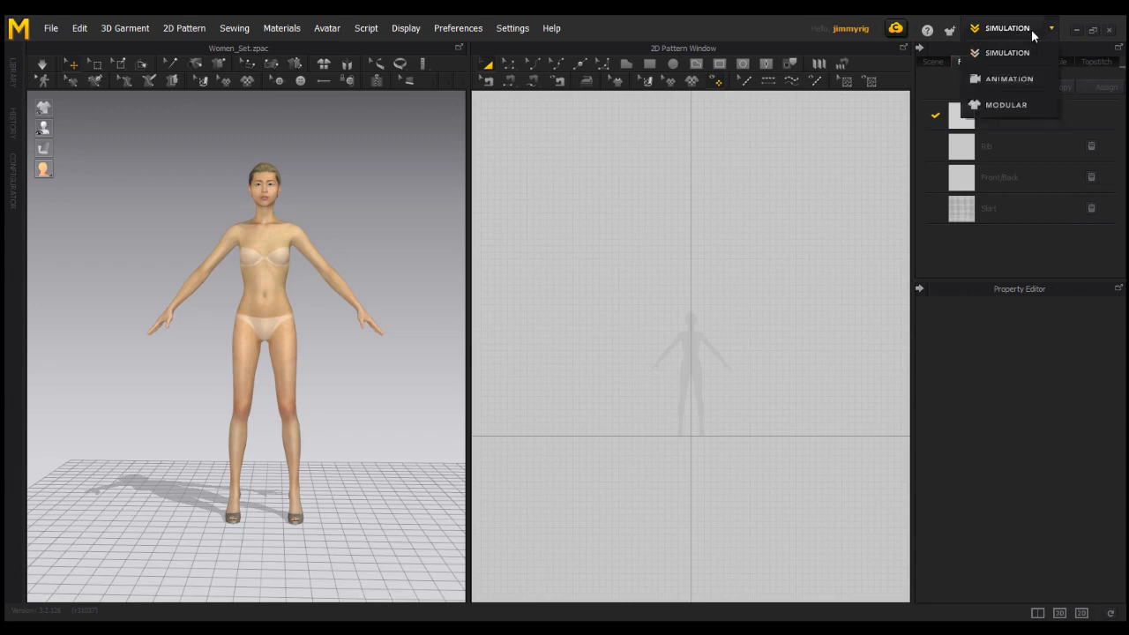
pyautogui.click(1013, 77)
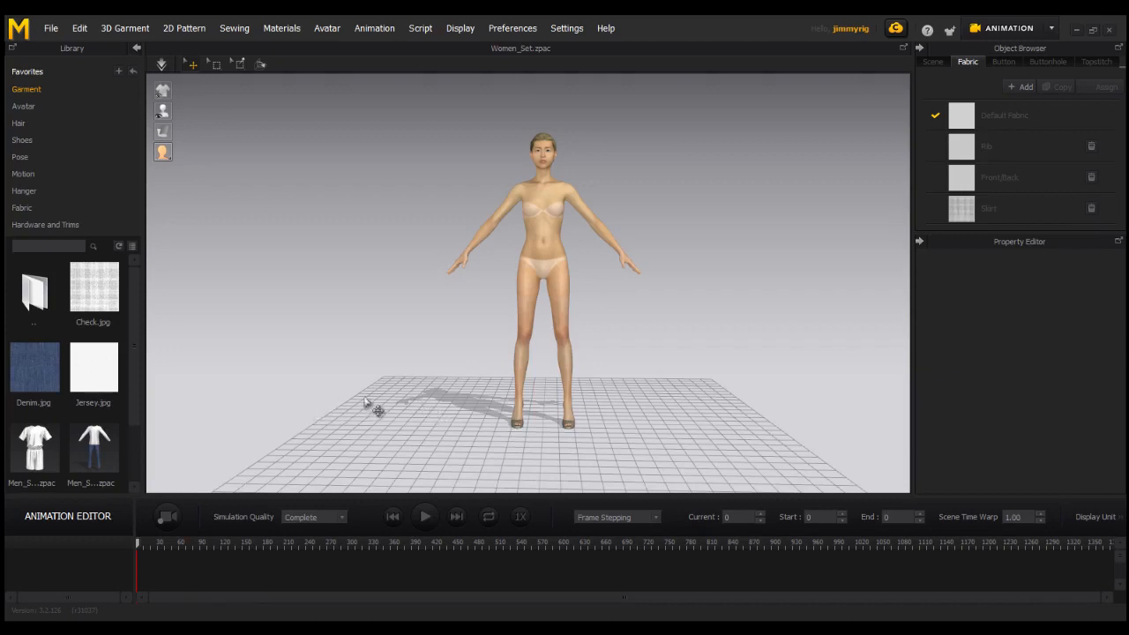
pyautogui.scroll(-1, 105, 433)
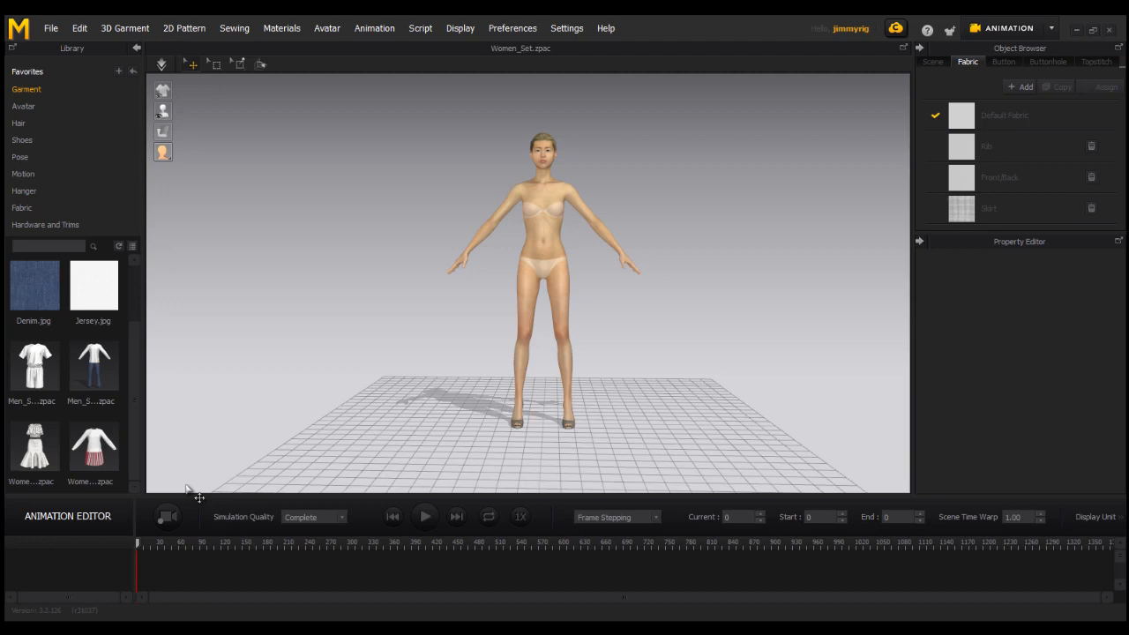
pyautogui.moveTo(97, 460)
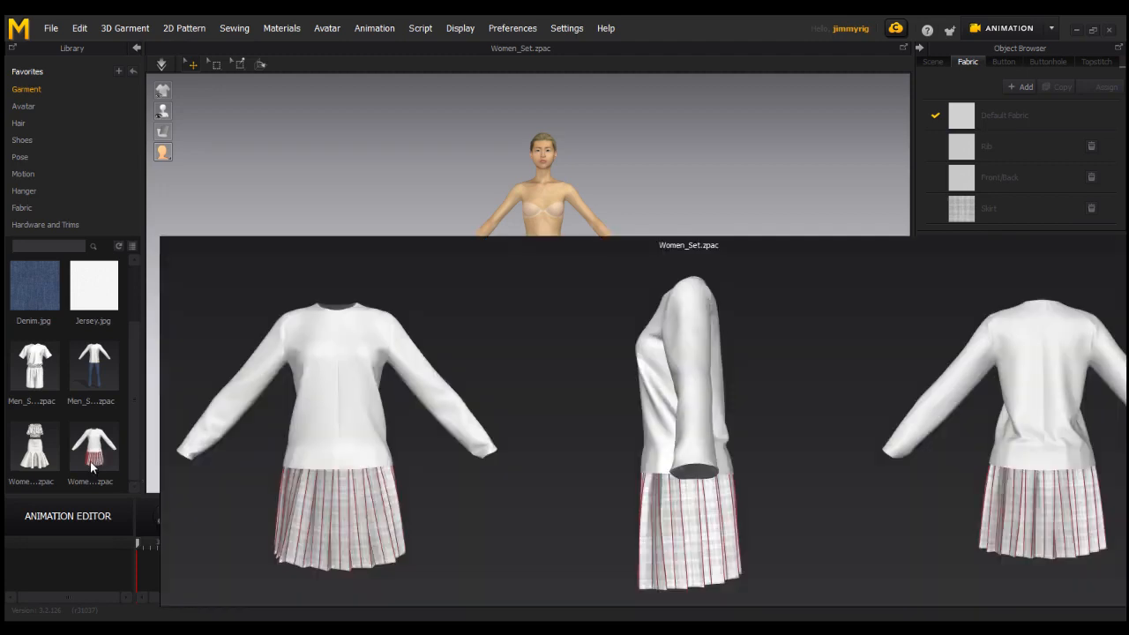
pyautogui.doubleClick(97, 454)
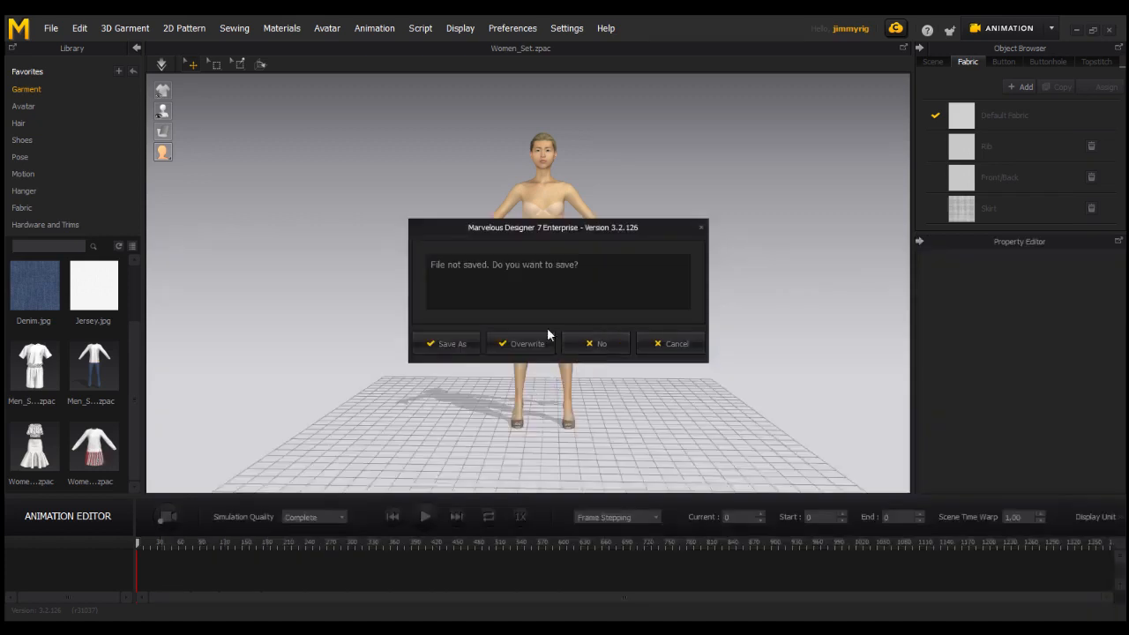
pyautogui.click(605, 345)
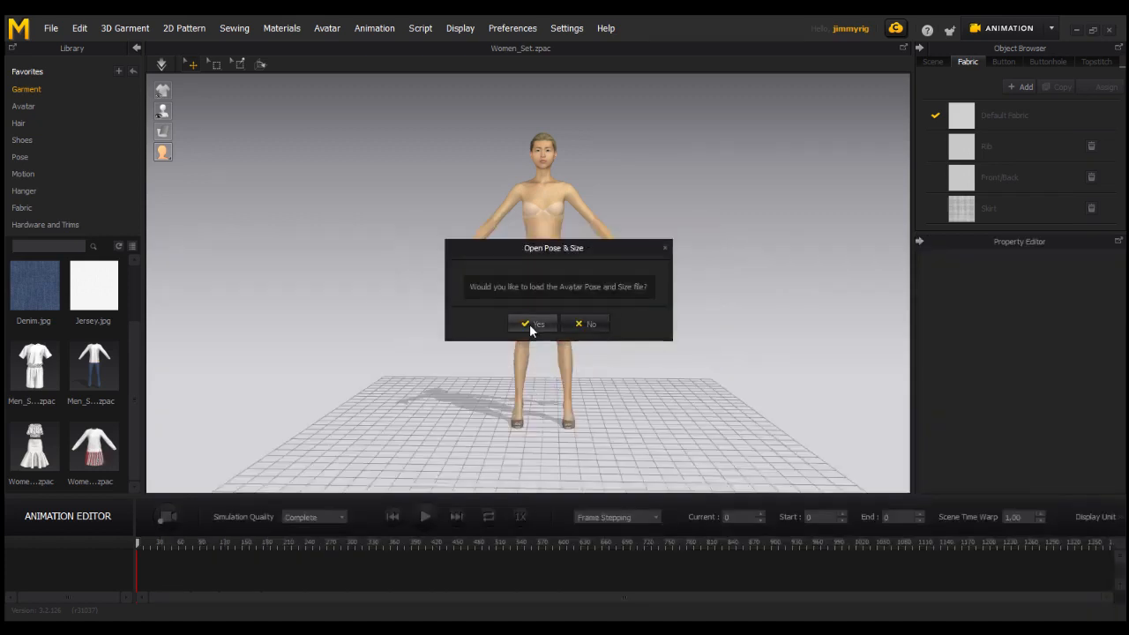
pyautogui.click(532, 323)
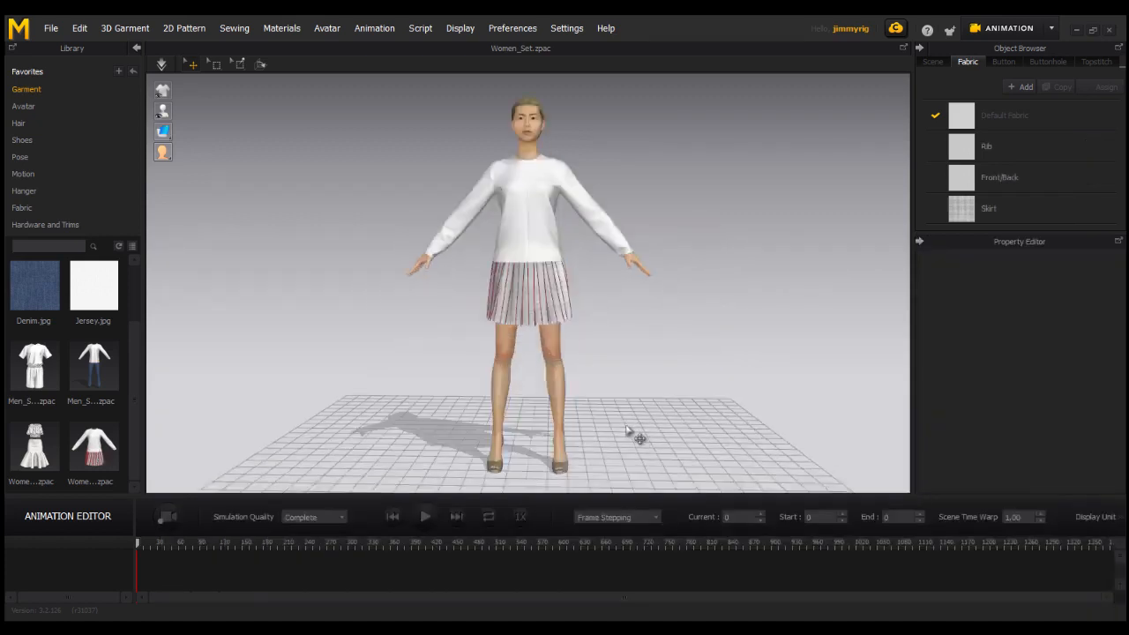
# Return the workspace to Simulation mode with the dressed avatar facing forward.
pyautogui.click(1051, 29)
pyautogui.click(1006, 53)
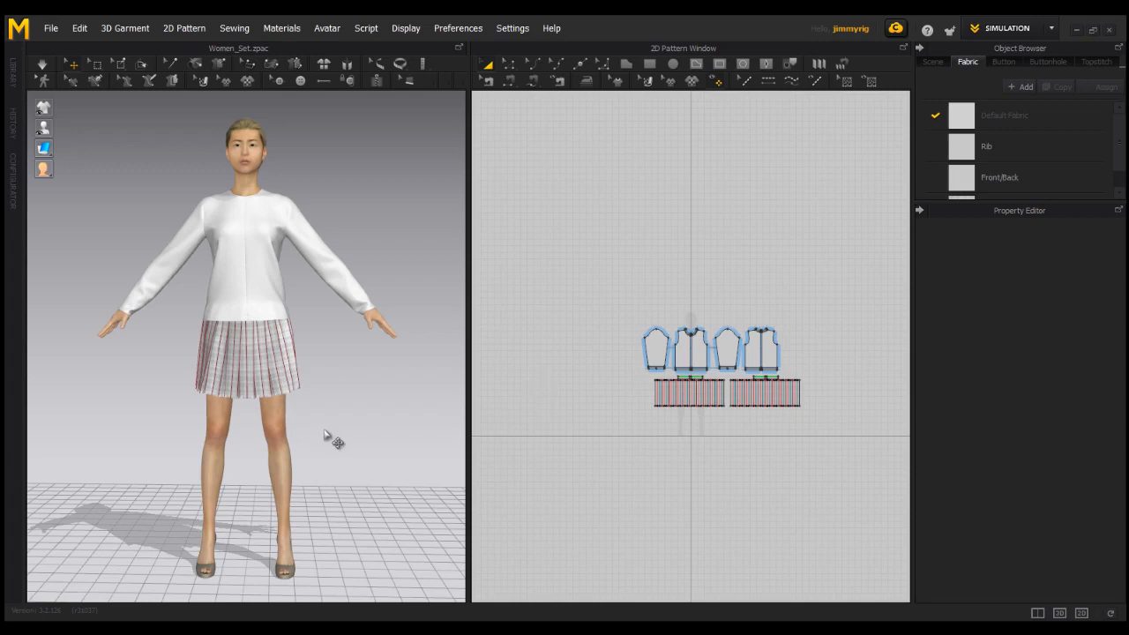
pyautogui.moveTo(322, 432); pyautogui.dragTo(87, 261, button='right')
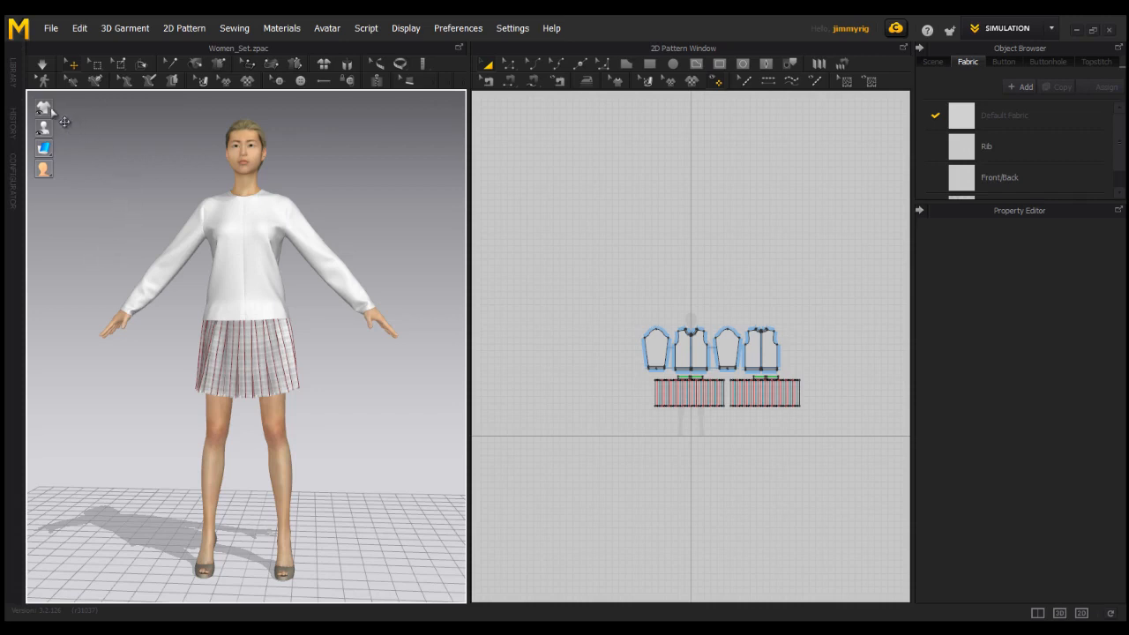
# Hide the garment on the avatar in the 3D view and show it again.
pyautogui.moveTo(46, 108)
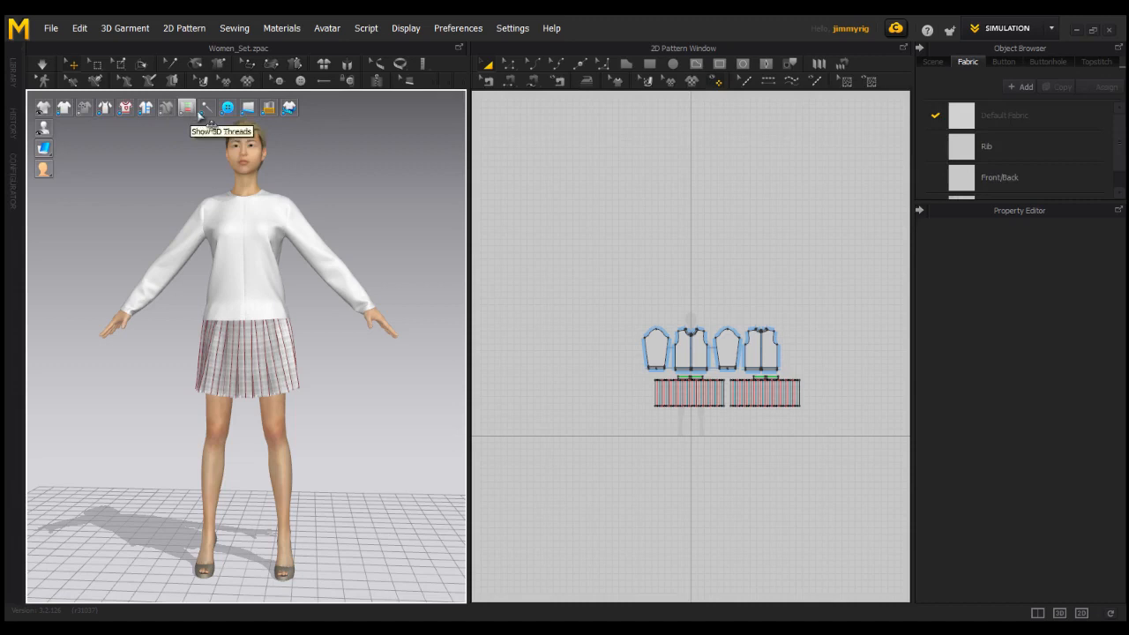
pyautogui.click(65, 112)
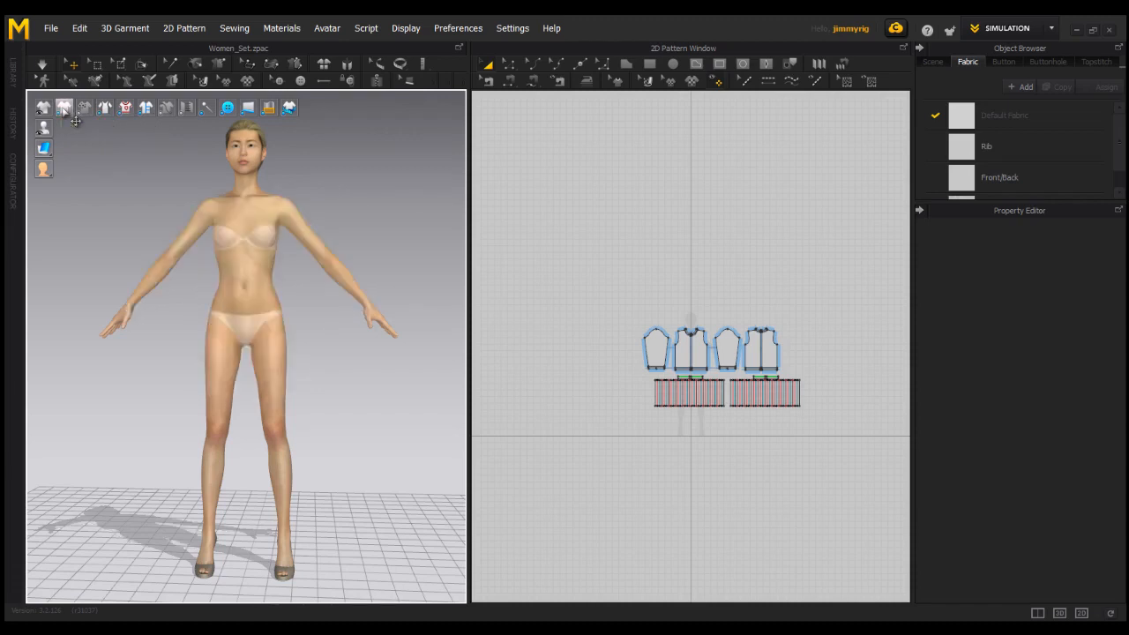
pyautogui.click(63, 112)
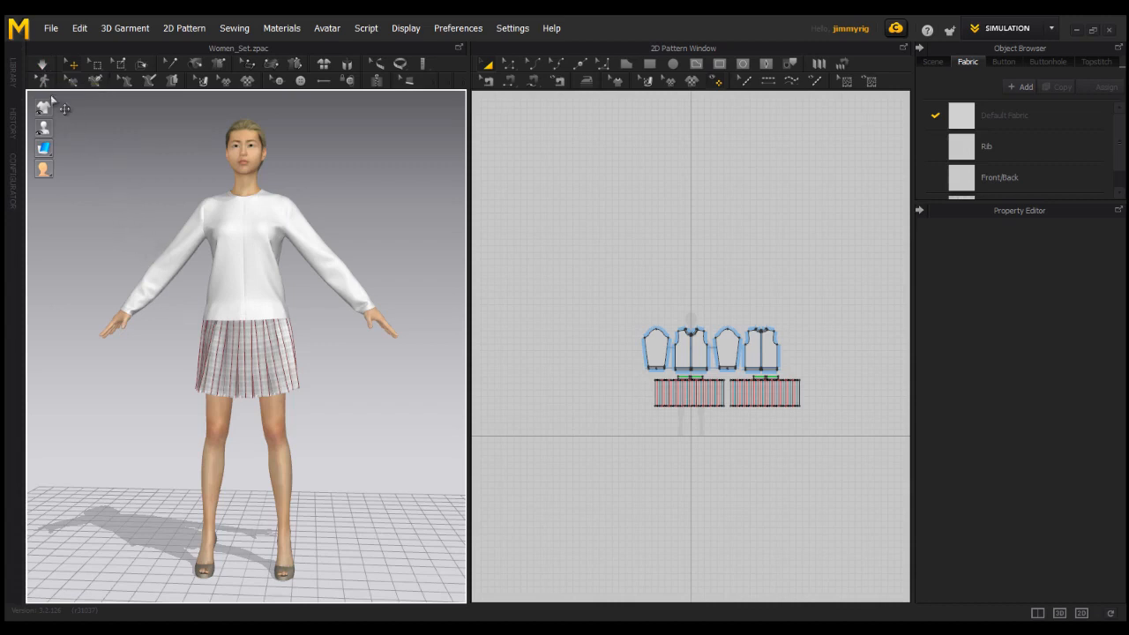
# Run and stop the garment simulation, and turn off the blue contact-point overlay on the clothes.
pyautogui.click(43, 64)
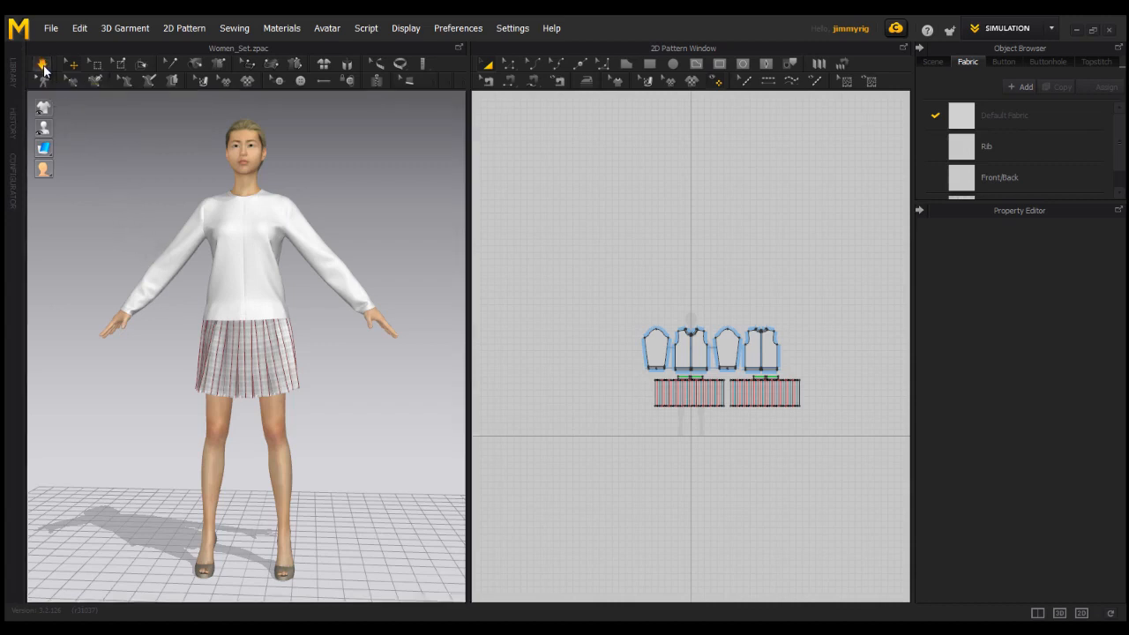
pyautogui.click(43, 65)
pyautogui.moveTo(377, 217); pyautogui.dragTo(423, 298, button='right')
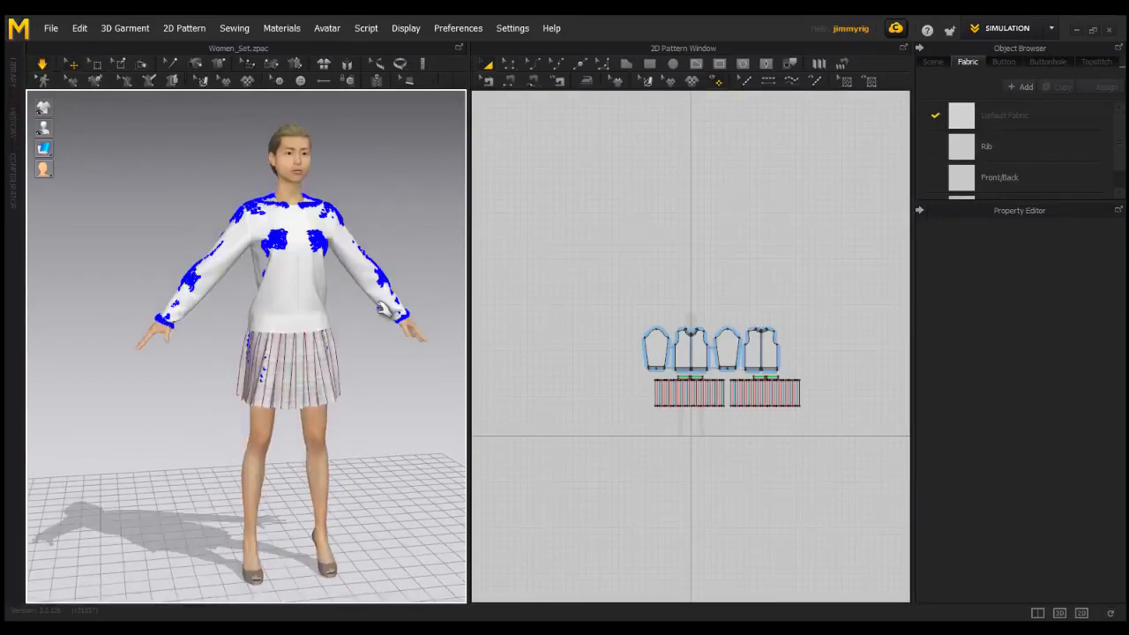
pyautogui.moveTo(286, 343)
pyautogui.mouseDown(button='right')
pyautogui.moveTo(305, 337)
pyautogui.moveTo(293, 333)
pyautogui.mouseUp(button='right')
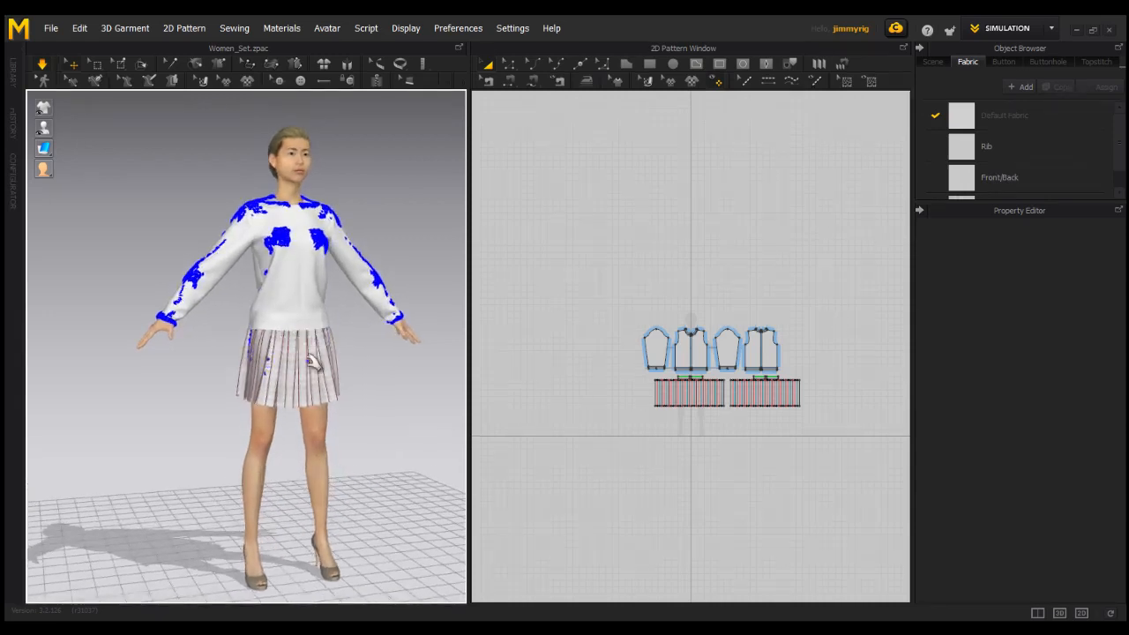
pyautogui.moveTo(364, 352); pyautogui.dragTo(323, 350, button='right')
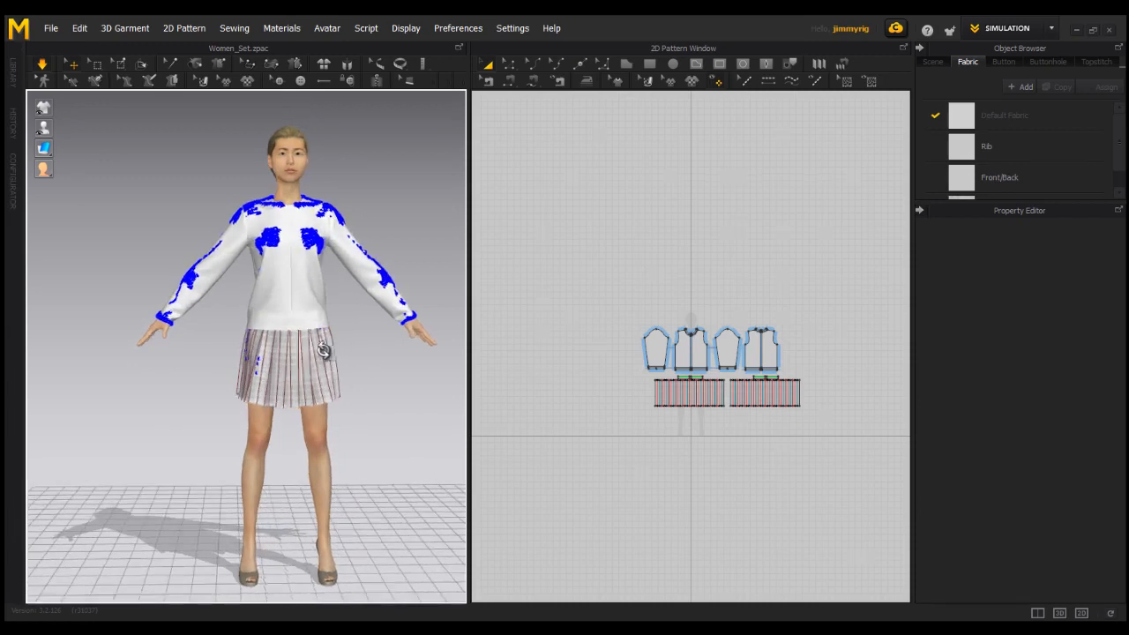
pyautogui.click(42, 67)
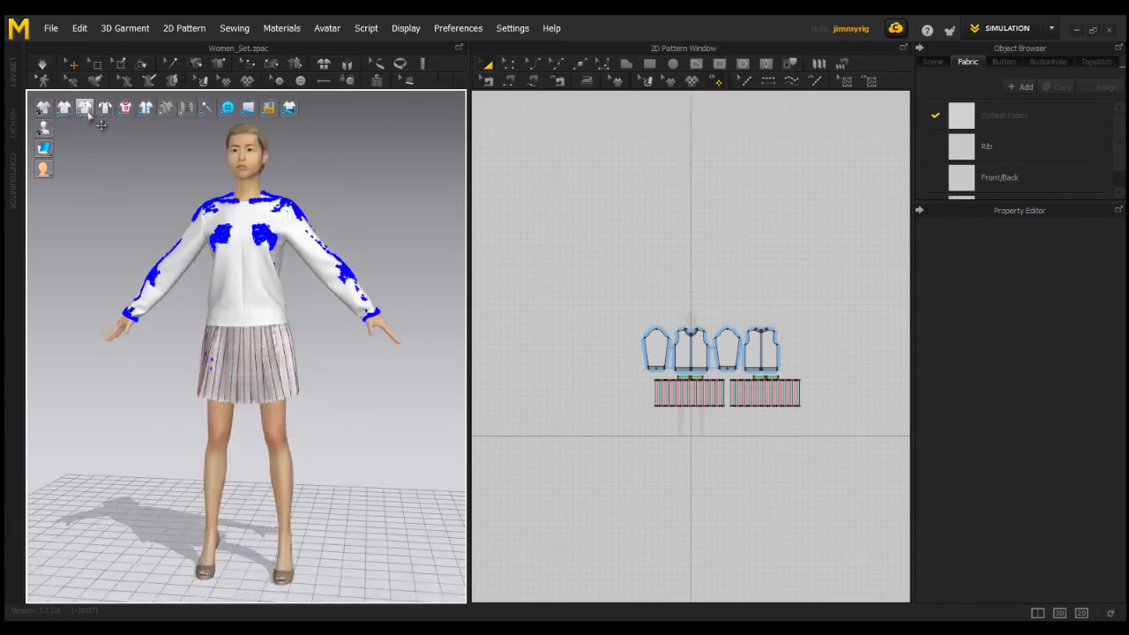
pyautogui.click(84, 107)
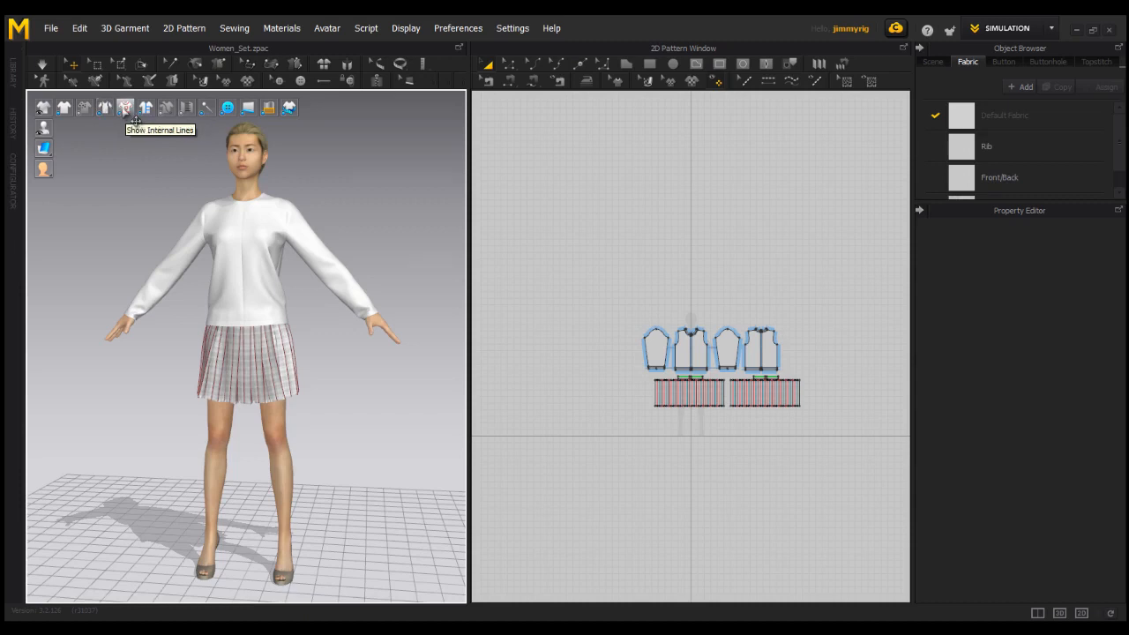
# Toggle the display of internal lines on the 3D garment.
pyautogui.click(125, 108)
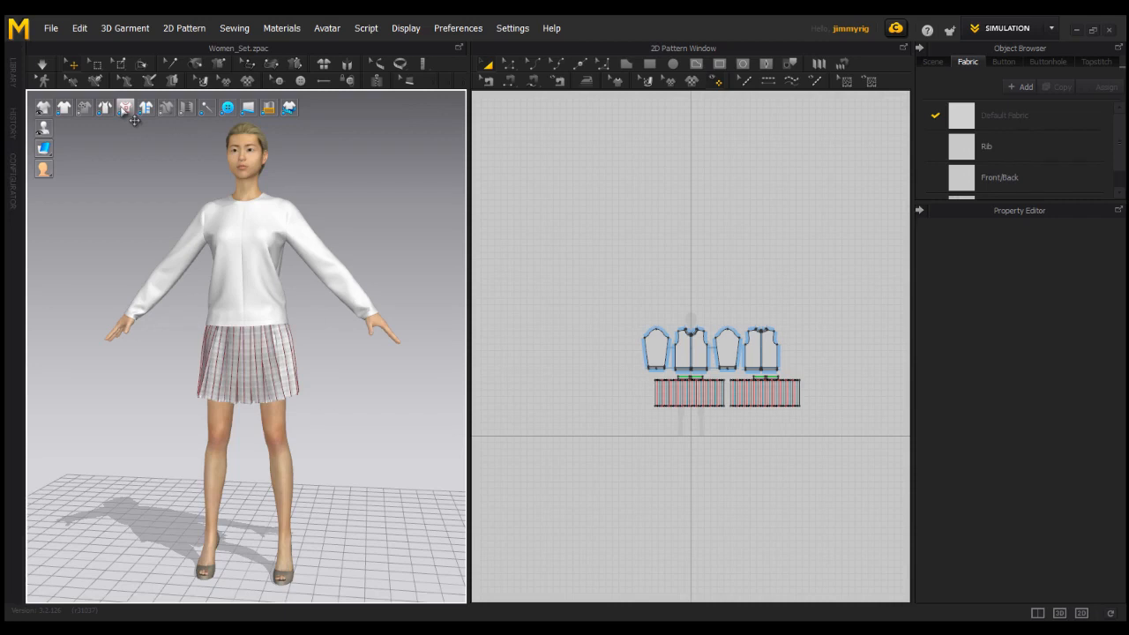
pyautogui.click(126, 107)
pyautogui.click(130, 115)
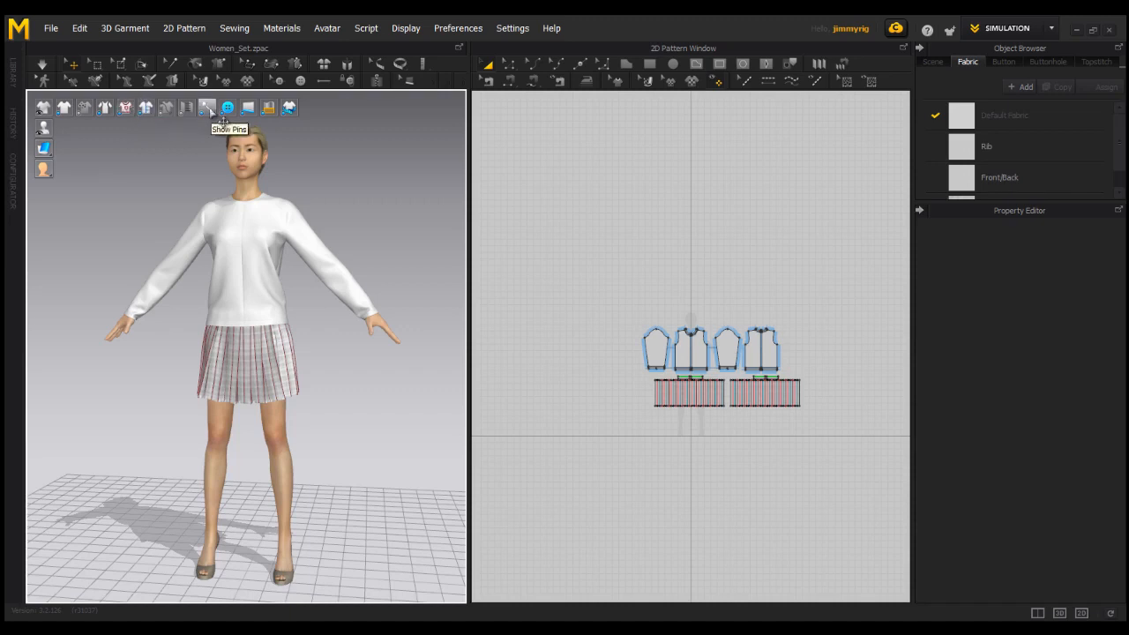
# Show the avatar's arrangement points in the 3D view.
pyautogui.moveTo(44, 108)
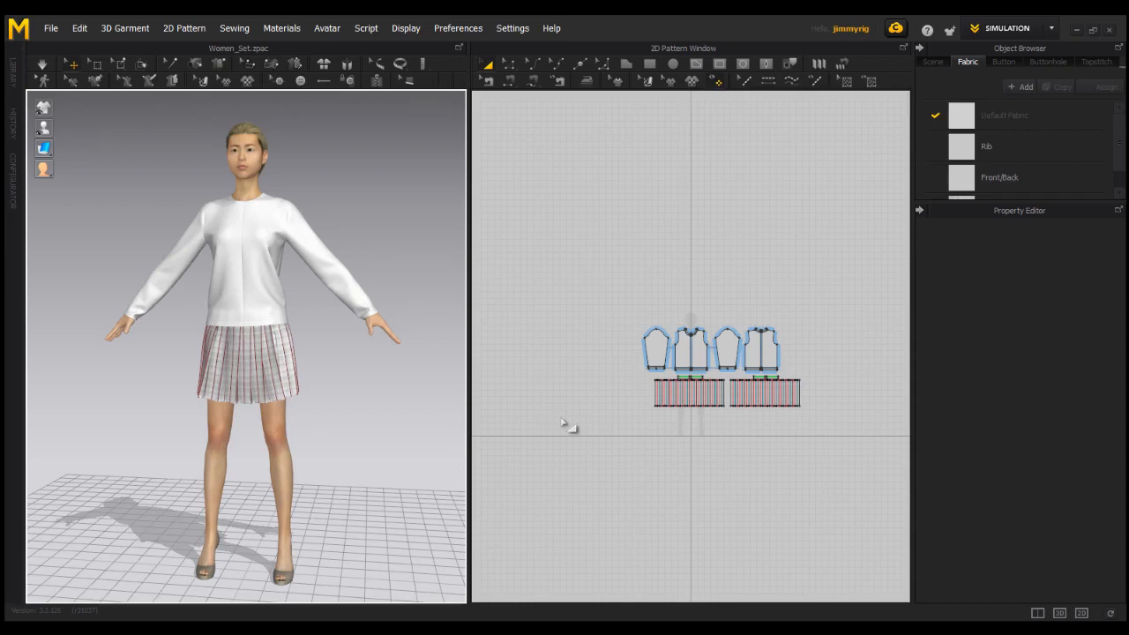
pyautogui.moveTo(52, 134)
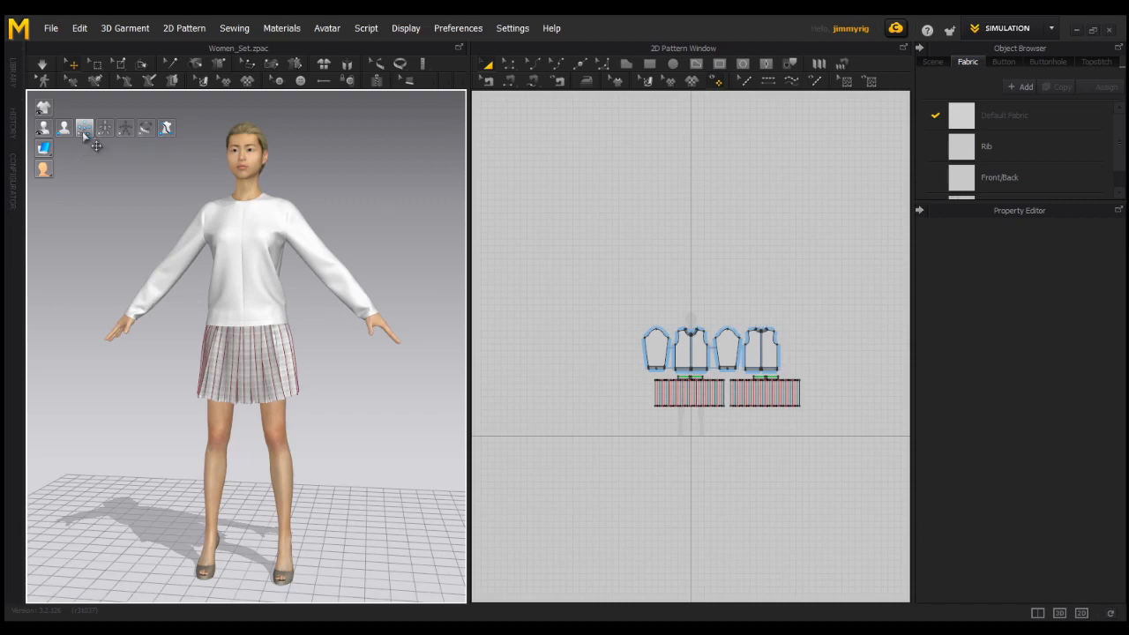
pyautogui.click(84, 130)
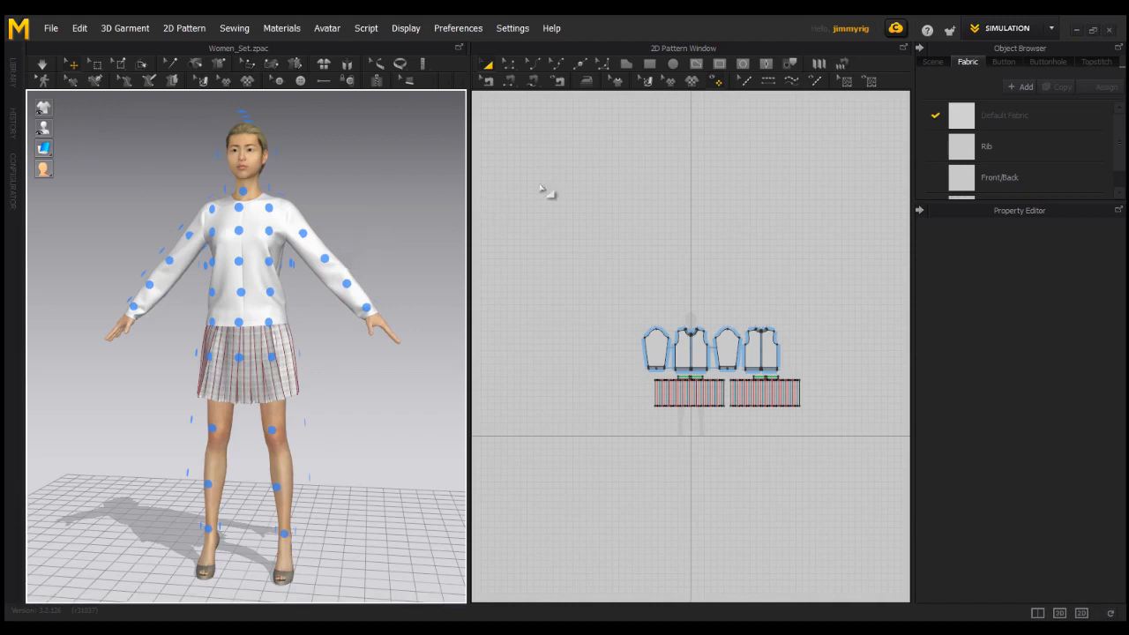
# Draw a wide rectangular pattern above the shirt pieces, about 4067 mm in perimeter, and wrap it around the avatar at the front neck arrangement point.
pyautogui.click(649, 63)
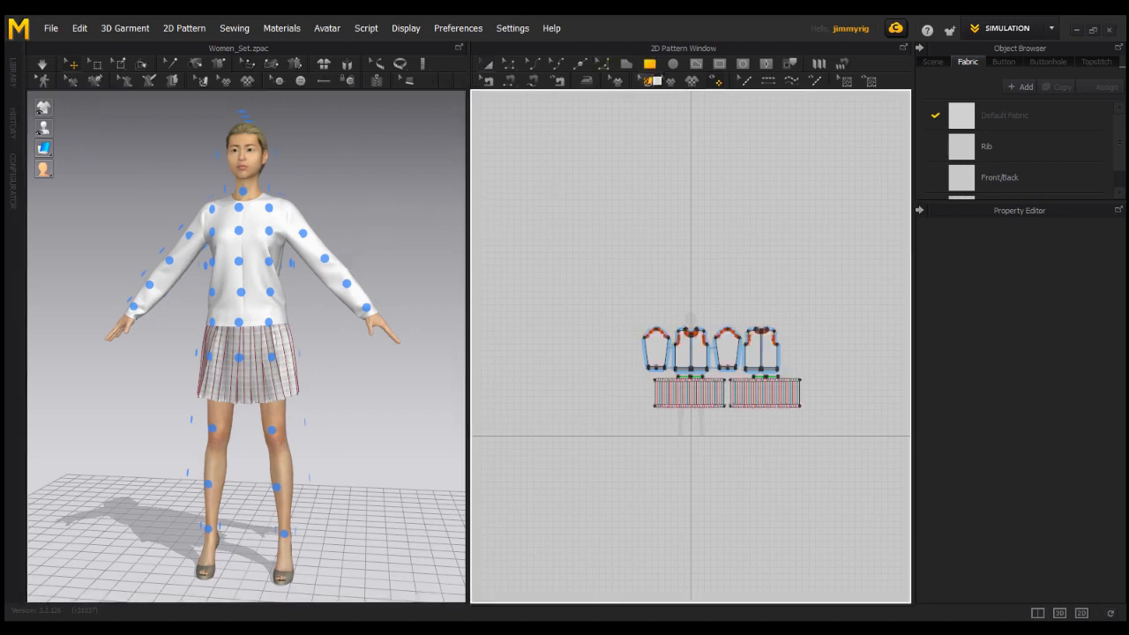
pyautogui.moveTo(660, 282); pyautogui.dragTo(767, 308)
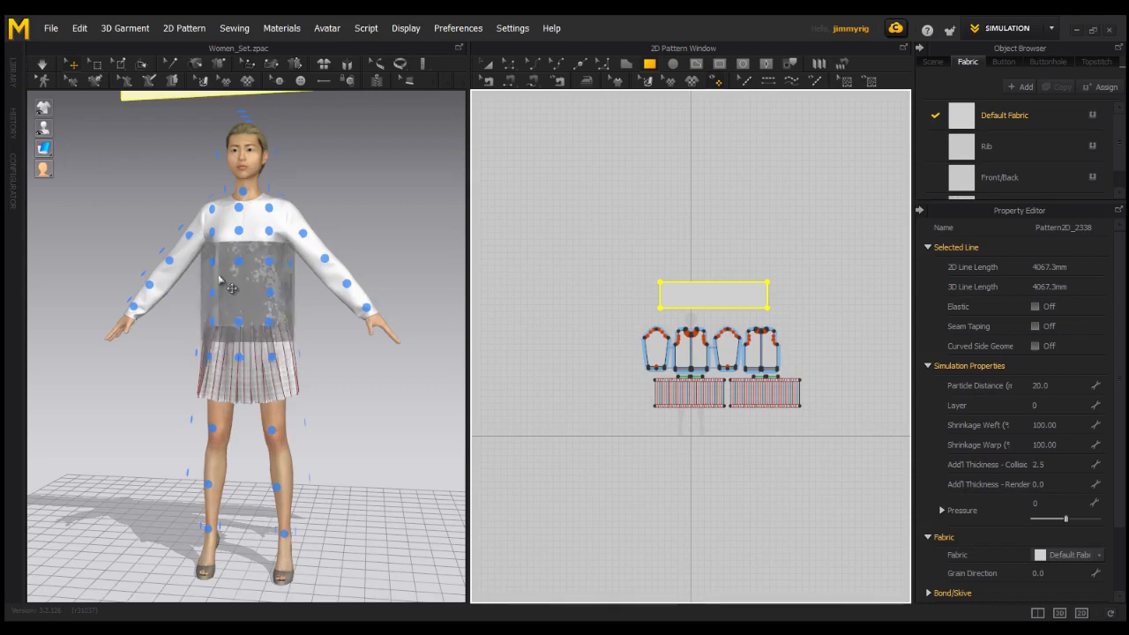
pyautogui.click(243, 194)
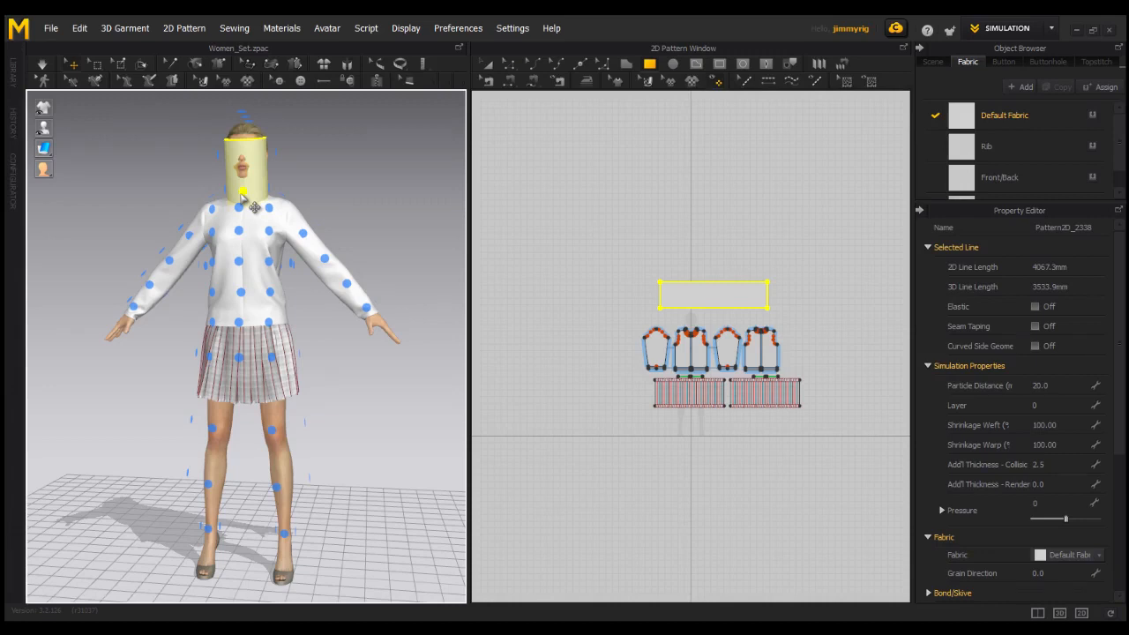
# Shrink the rectangular neck pattern to about half its height by lowering its upper edge, and deselect it.
pyautogui.press('a')
pyautogui.click(712, 295)
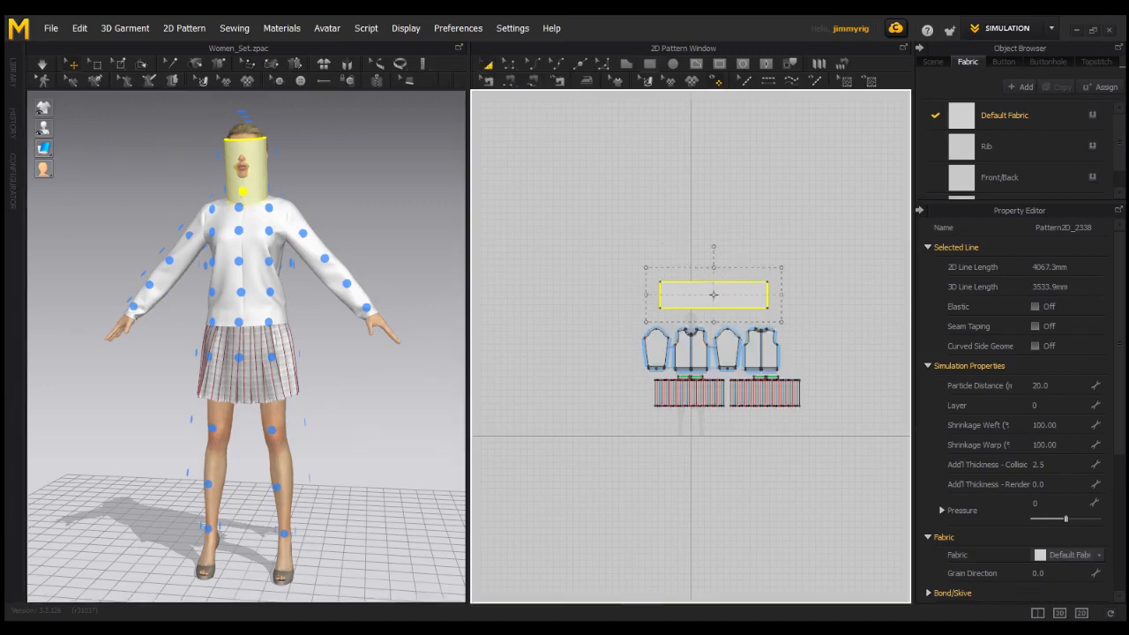
pyautogui.moveTo(713, 267); pyautogui.dragTo(715, 282)
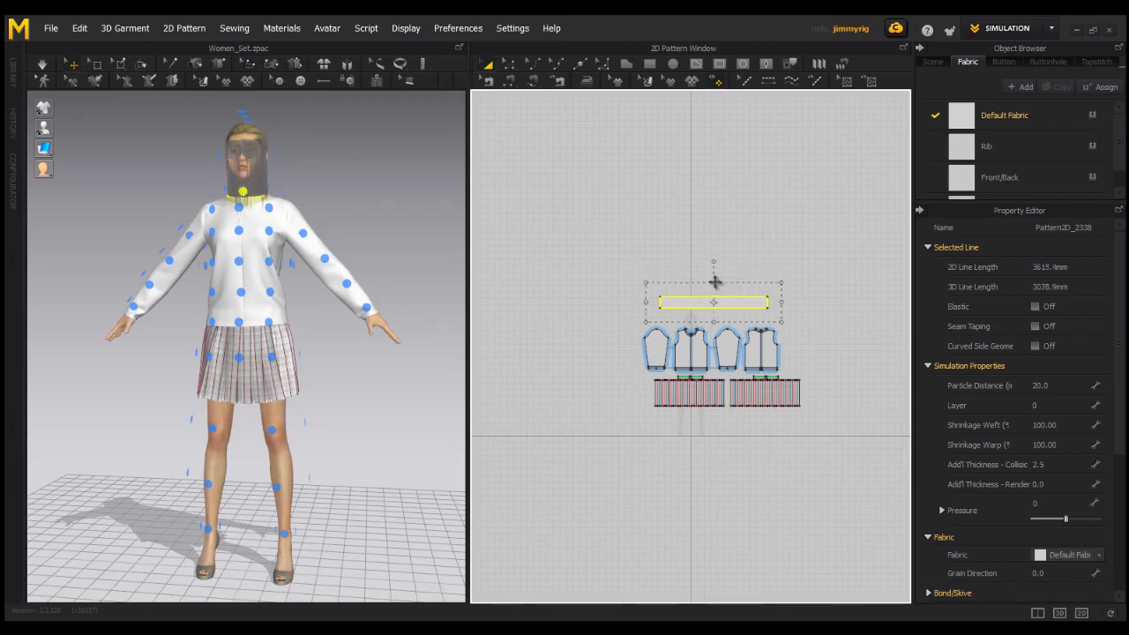
pyautogui.click(378, 175)
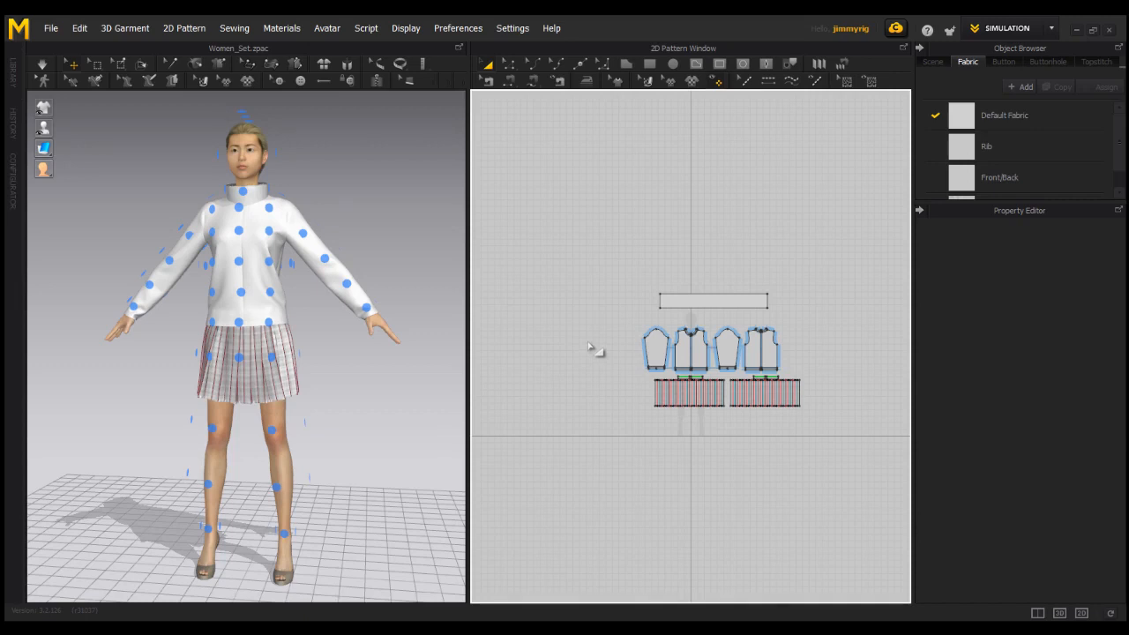
# Delete the rectangular neck pattern and hide the avatar's arrangement points.
pyautogui.moveTo(722, 317); pyautogui.dragTo(789, 322)
pyautogui.press('Delete')
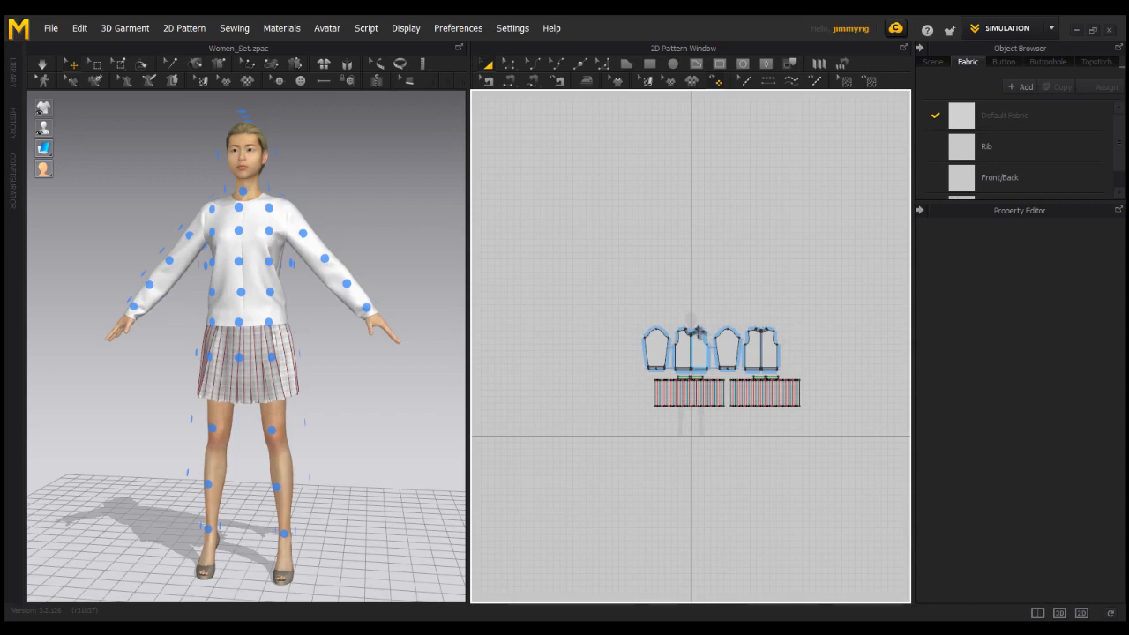
pyautogui.moveTo(52, 131)
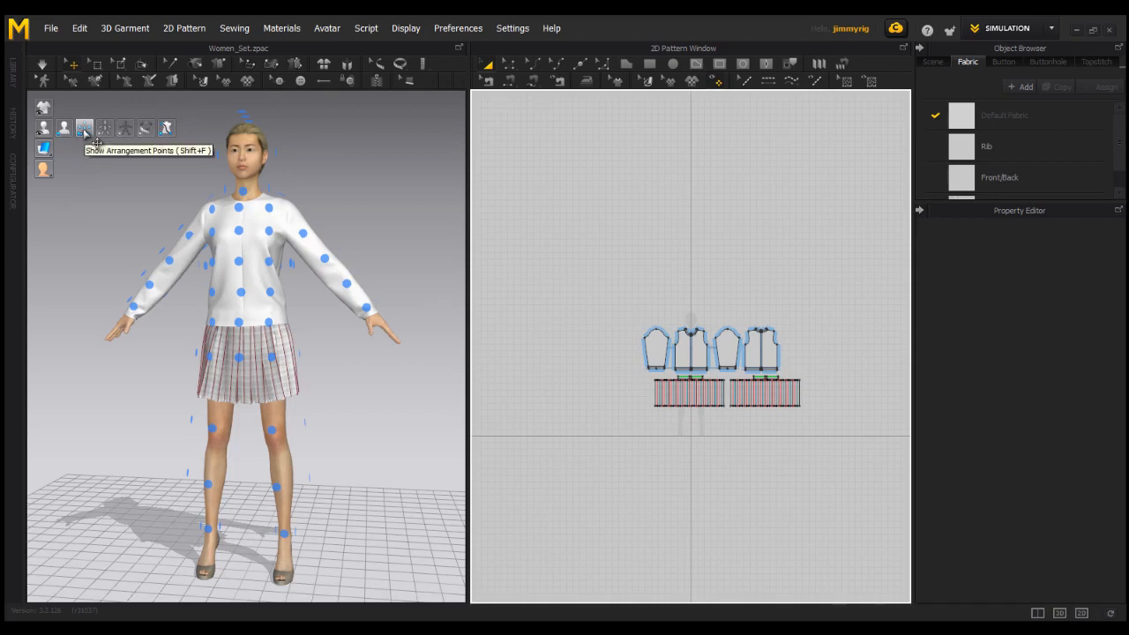
pyautogui.click(84, 130)
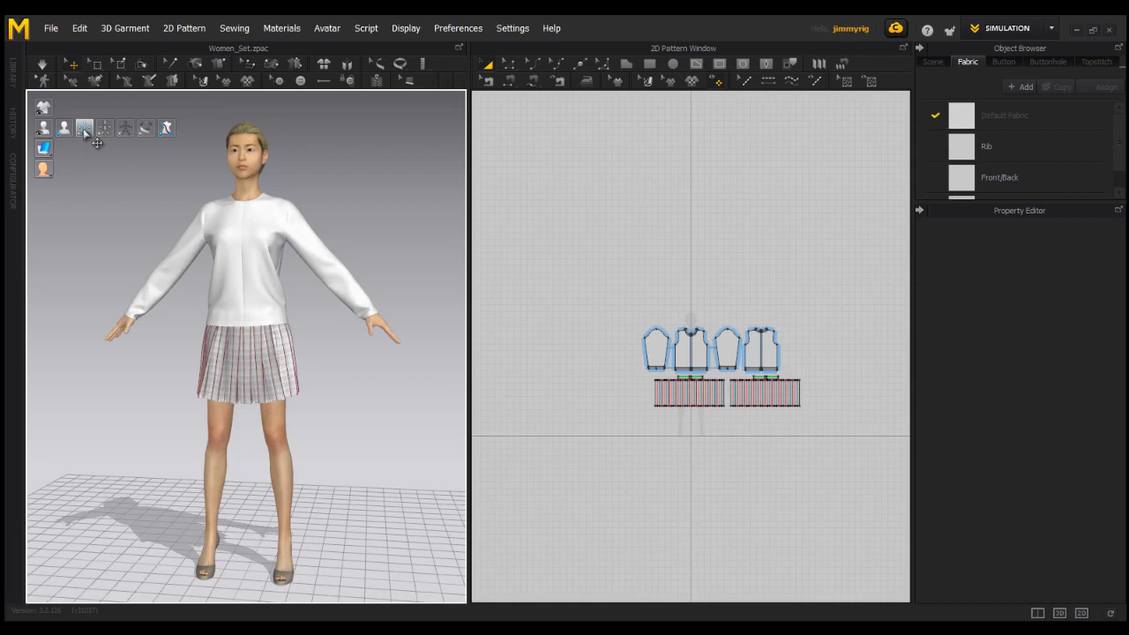
# Show the avatar's X-ray joints in the 3D view and try rotating the left upper arm joint.
pyautogui.click(132, 135)
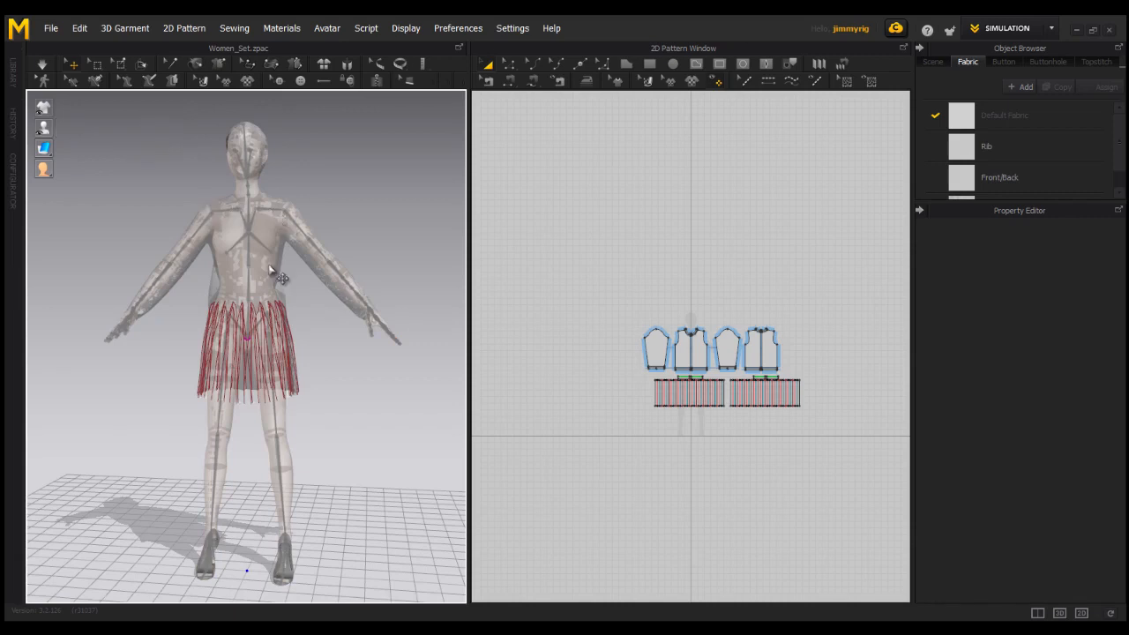
pyautogui.click(358, 289)
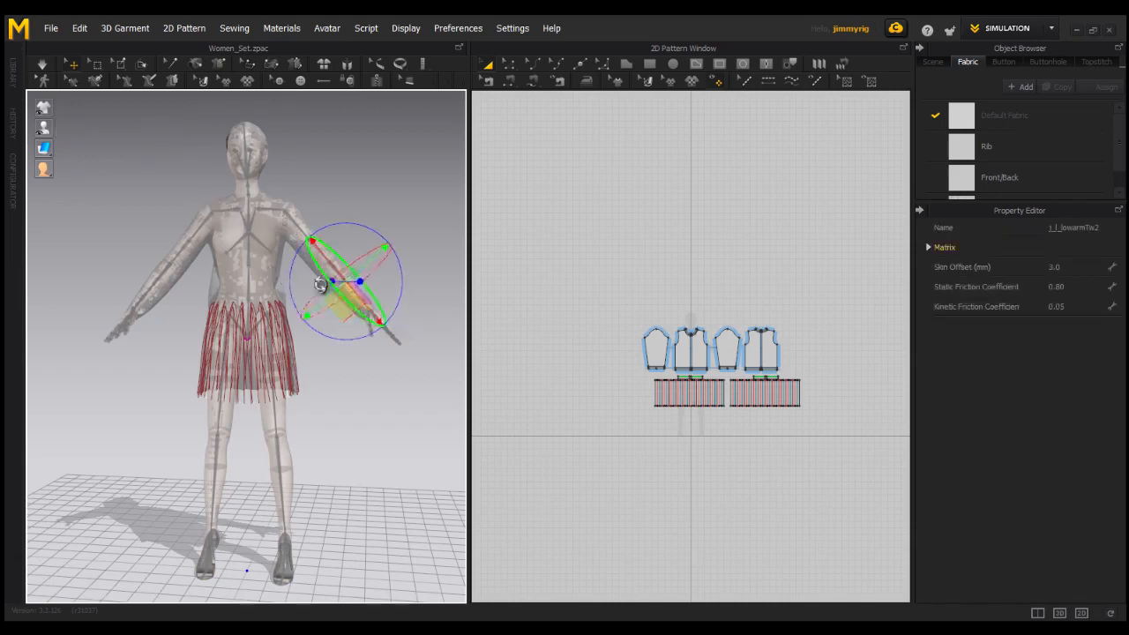
pyautogui.click(301, 240)
pyautogui.moveTo(304, 248); pyautogui.dragTo(256, 238)
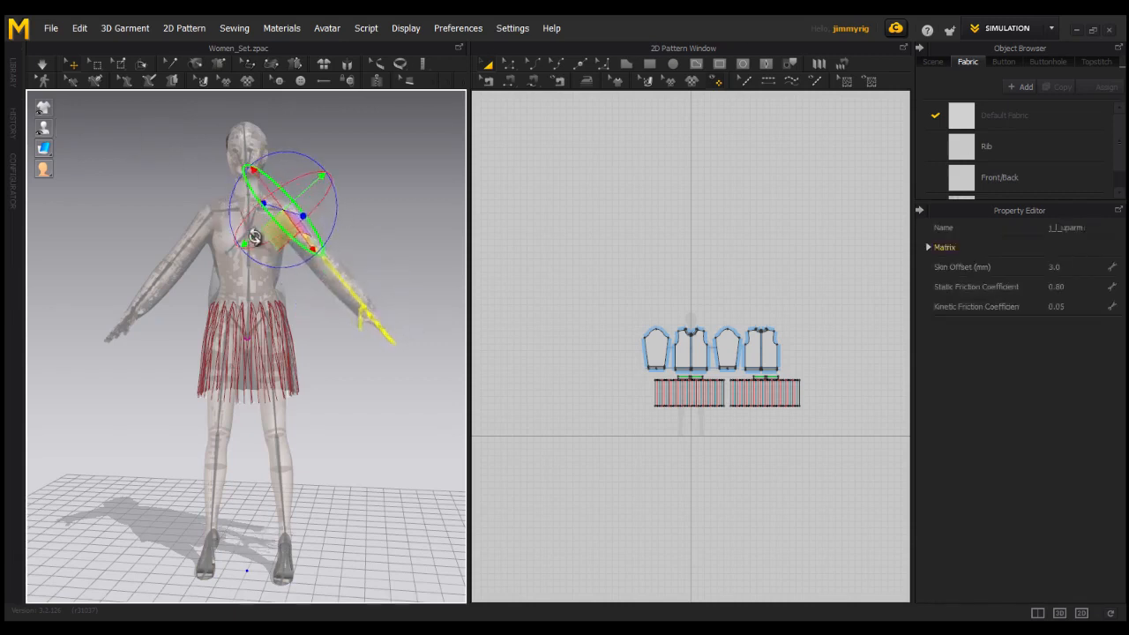
pyautogui.moveTo(380, 230); pyautogui.dragTo(277, 240, button='right')
pyautogui.moveTo(296, 253); pyautogui.dragTo(379, 255)
# Undo the arm joint rotations and hide the avatar's X-ray joints.
pyautogui.hotkey('ctrl', 'z')
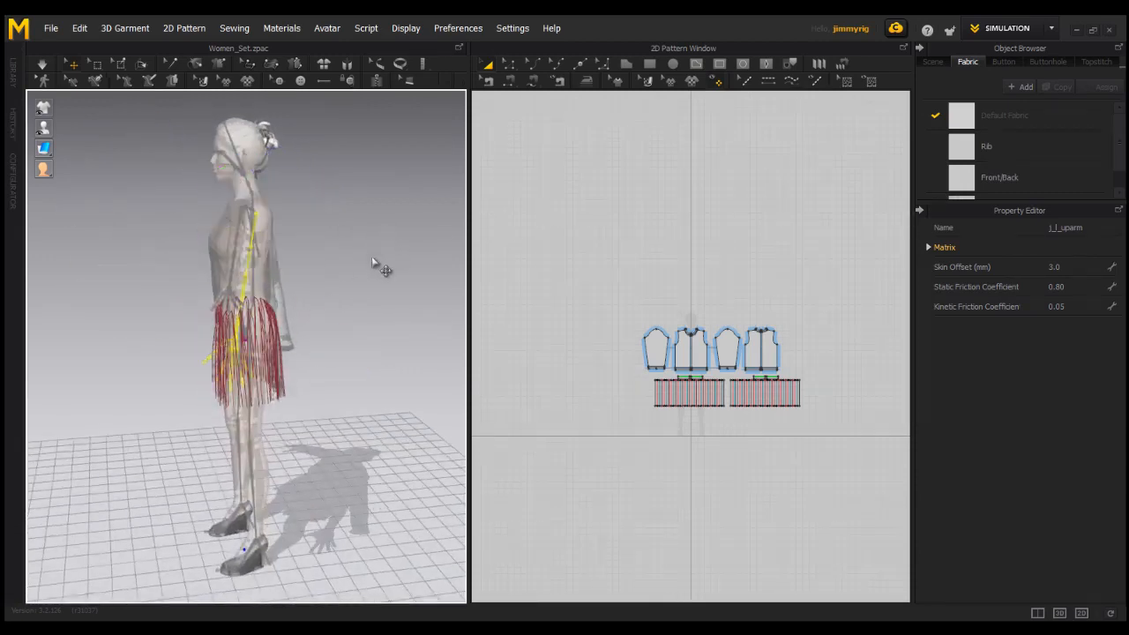
pyautogui.hotkey('ctrl', 'z')
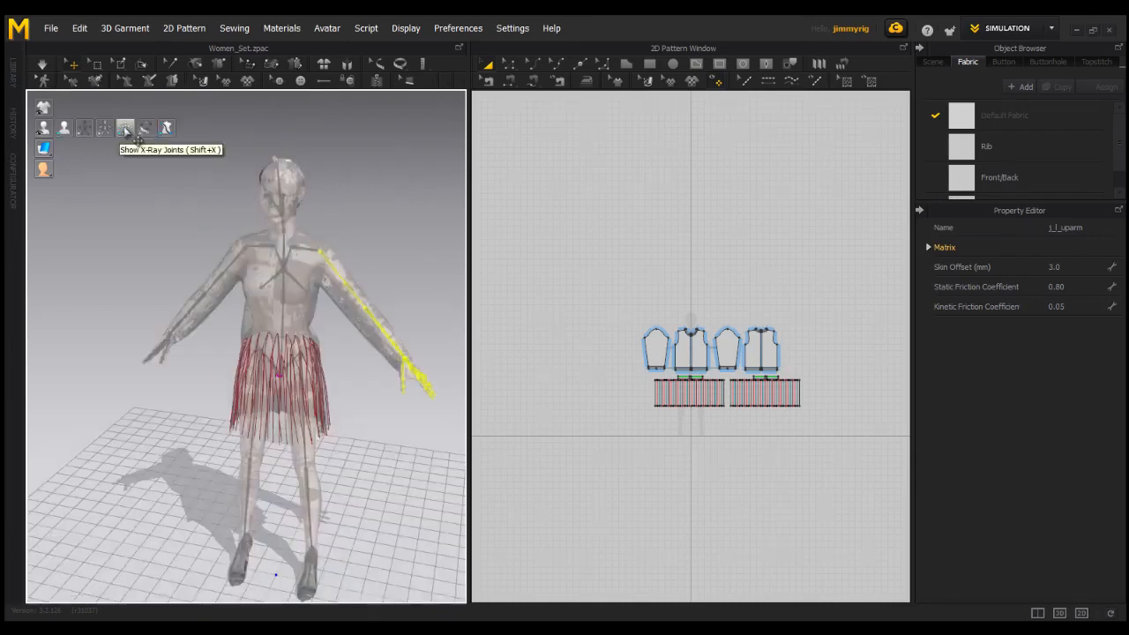
pyautogui.click(126, 128)
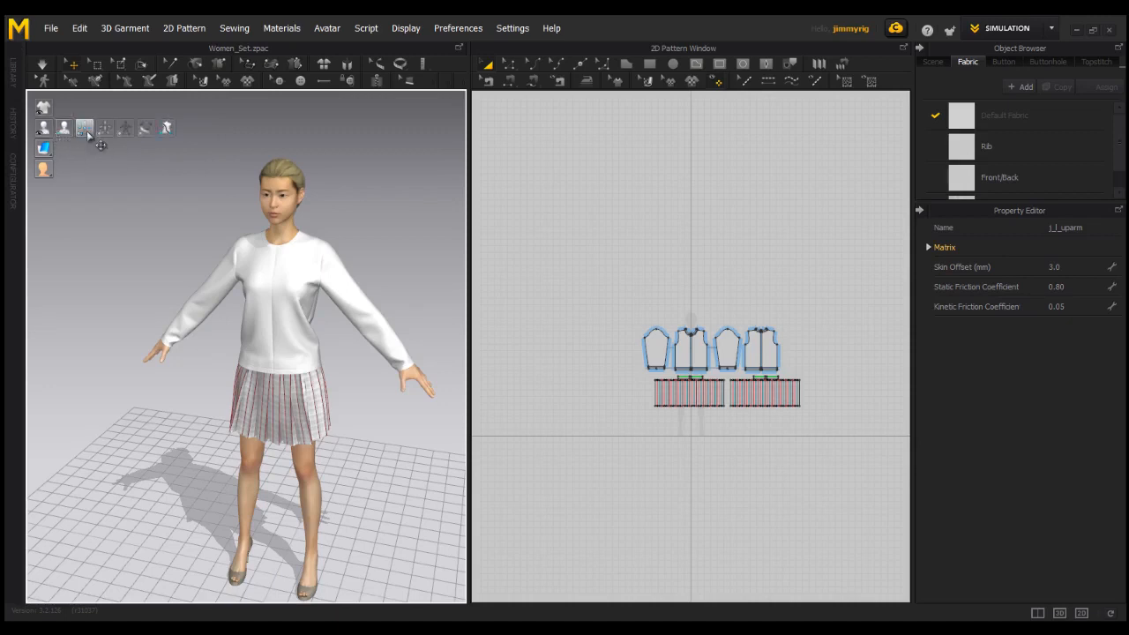
# Show the avatar's body measurements, view them from the front, and hide them again.
pyautogui.click(147, 129)
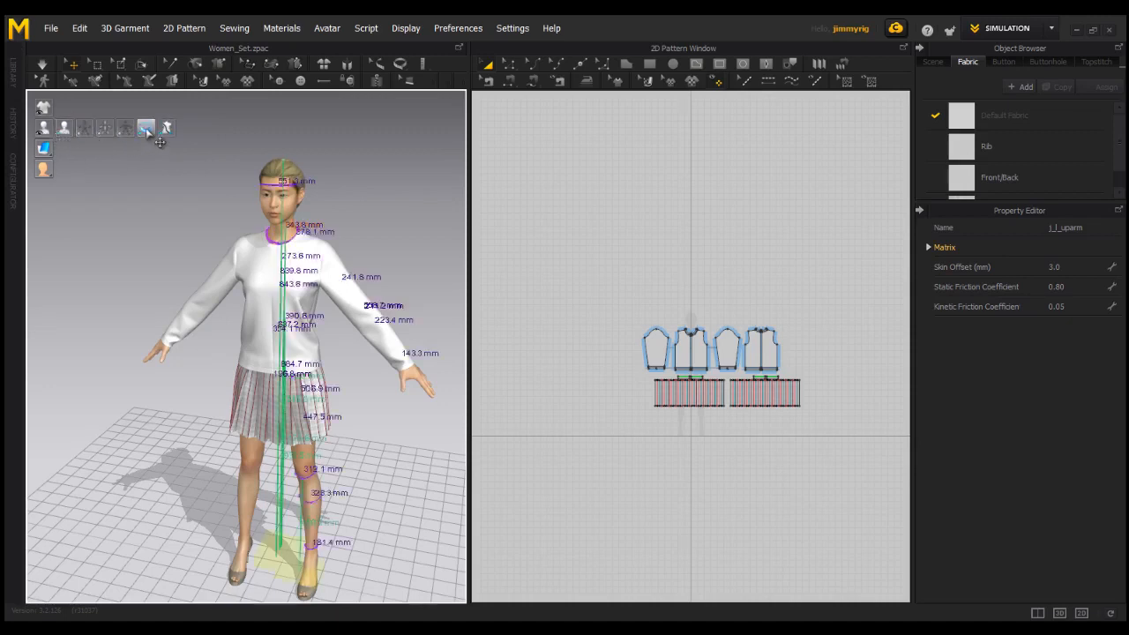
pyautogui.moveTo(384, 445); pyautogui.dragTo(429, 416, button='right')
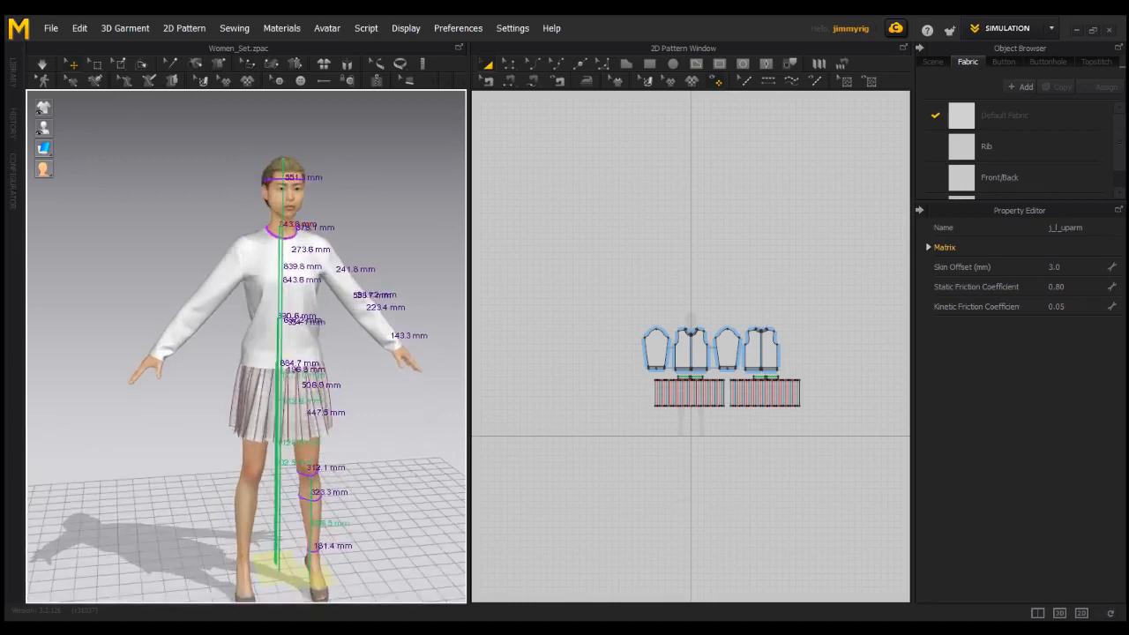
pyautogui.moveTo(53, 132)
pyautogui.click(146, 131)
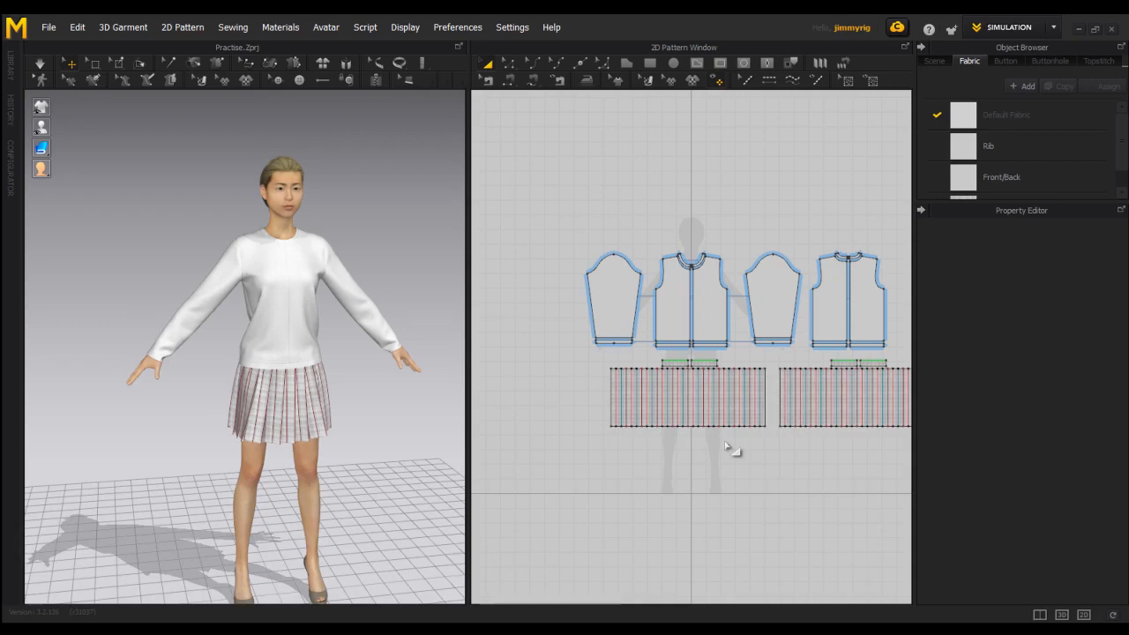
# Display the garment as a monochrome surface, followed by a translucent surface.
pyautogui.moveTo(58, 150)
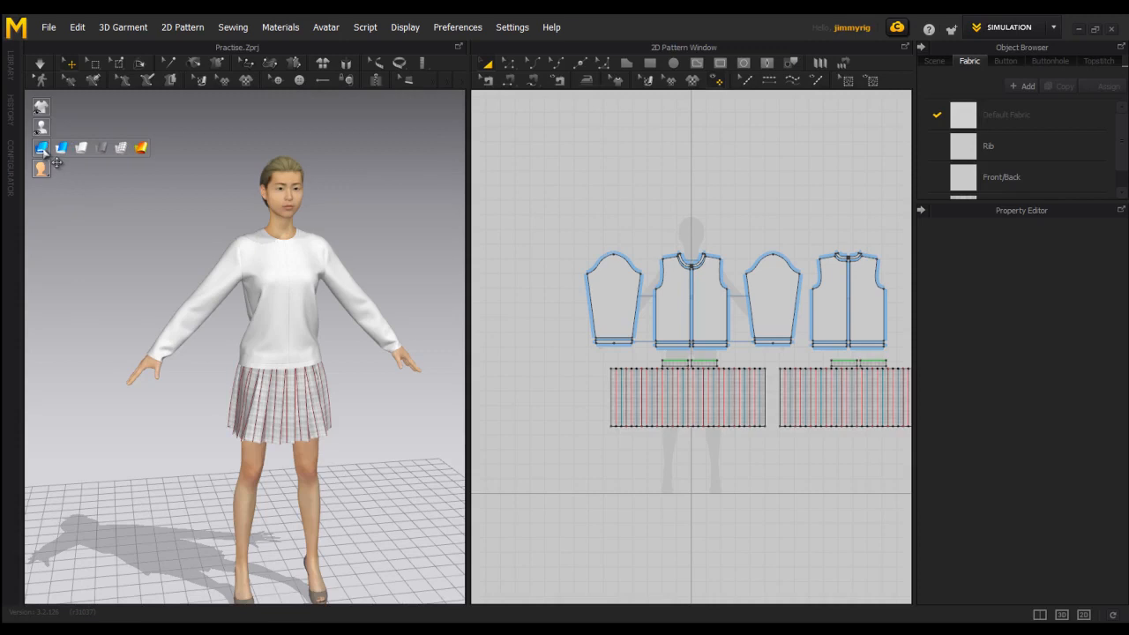
pyautogui.click(43, 150)
pyautogui.moveTo(56, 152)
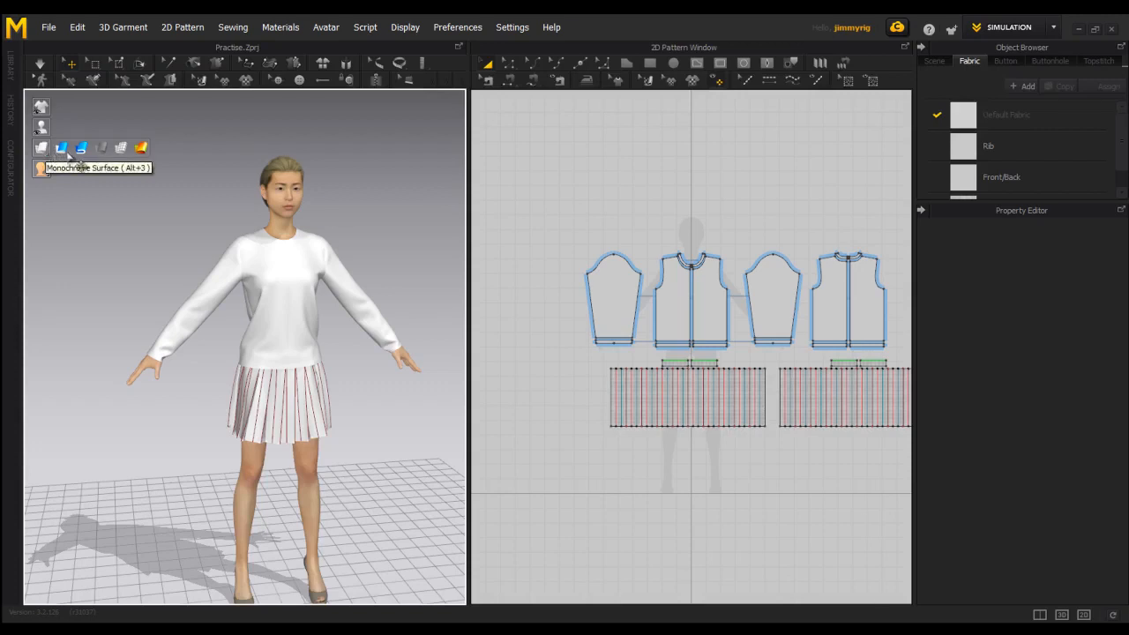
pyautogui.click(102, 147)
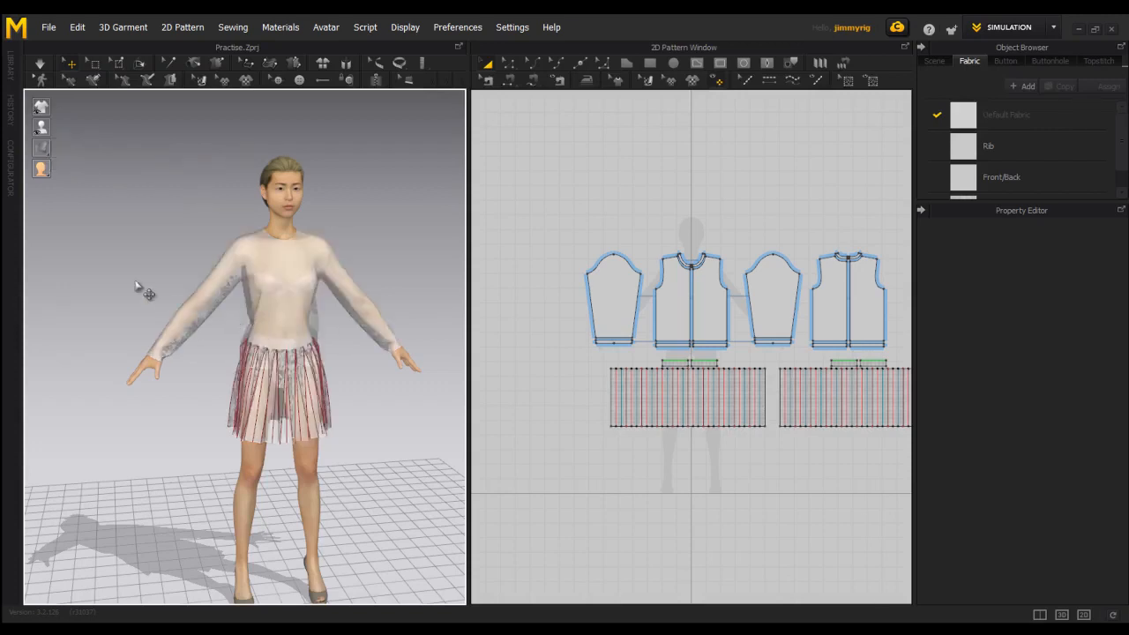
# Display the garment's strain map and examine the fabric stretch from the front of the avatar.
pyautogui.moveTo(40, 147)
pyautogui.click(141, 148)
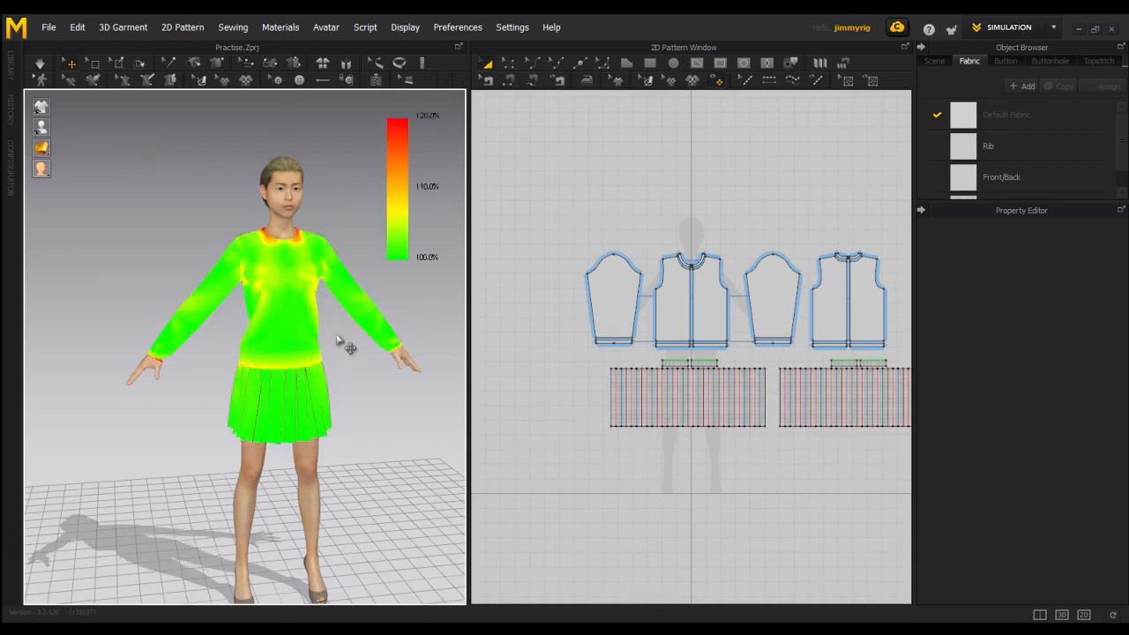
pyautogui.moveTo(349, 358); pyautogui.dragTo(309, 325, button='right')
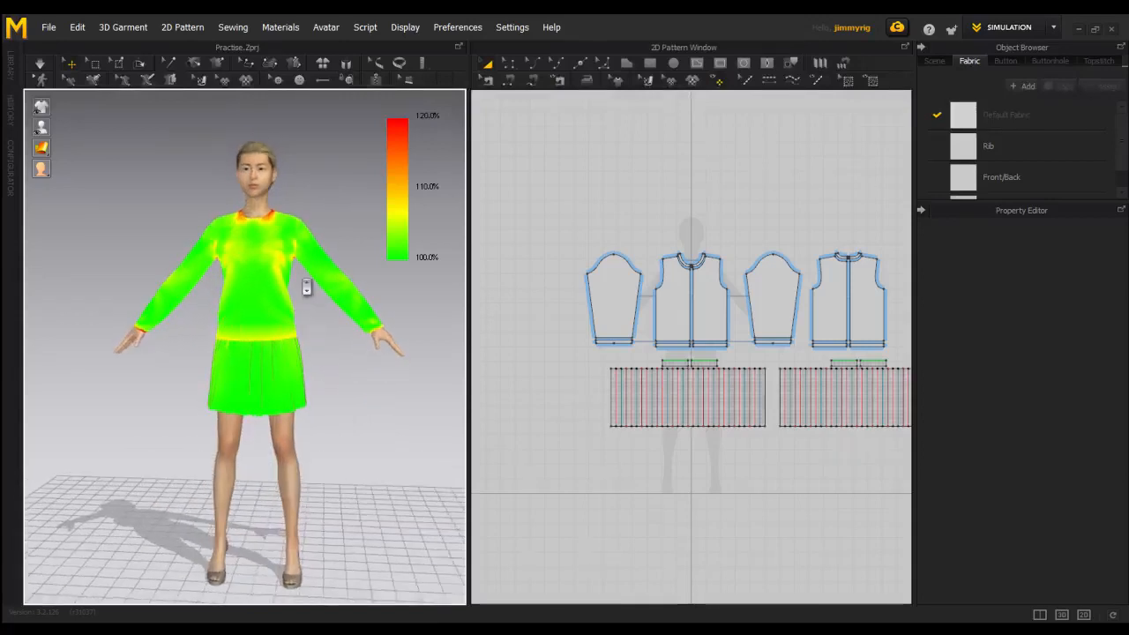
pyautogui.moveTo(307, 286); pyautogui.dragTo(309, 311, button='middle')
pyautogui.scroll(-1, 314, 306)
pyautogui.moveTo(314, 306); pyautogui.dragTo(315, 285, button='right')
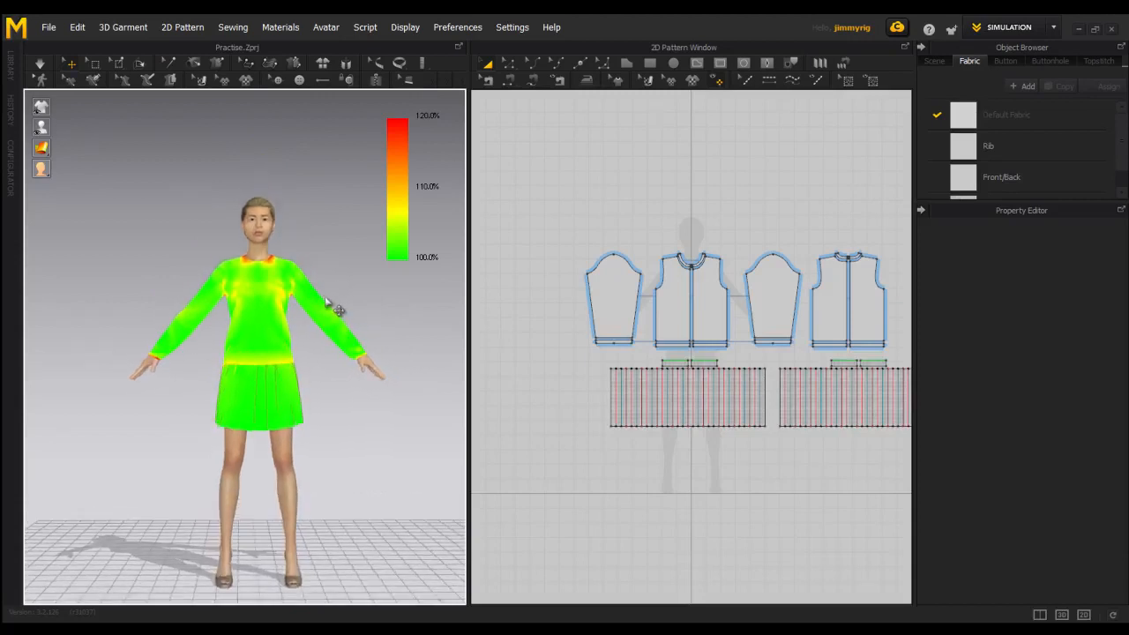
# Return the garment to its textured surface and display the avatar as a monochrome surface.
pyautogui.moveTo(42, 148)
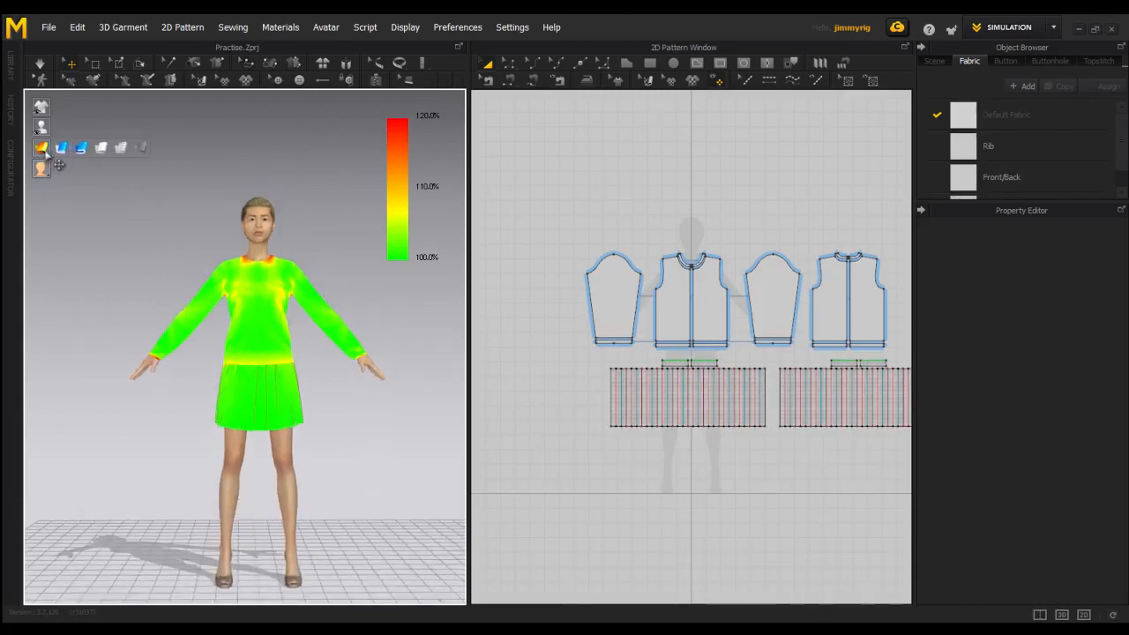
pyautogui.click(61, 148)
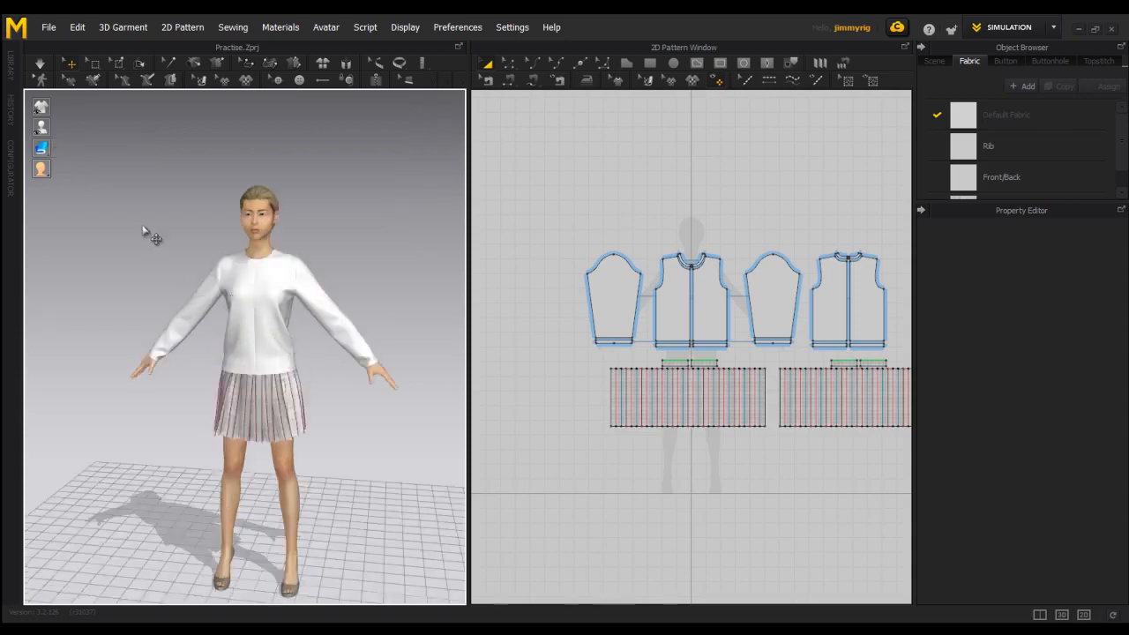
pyautogui.moveTo(60, 170)
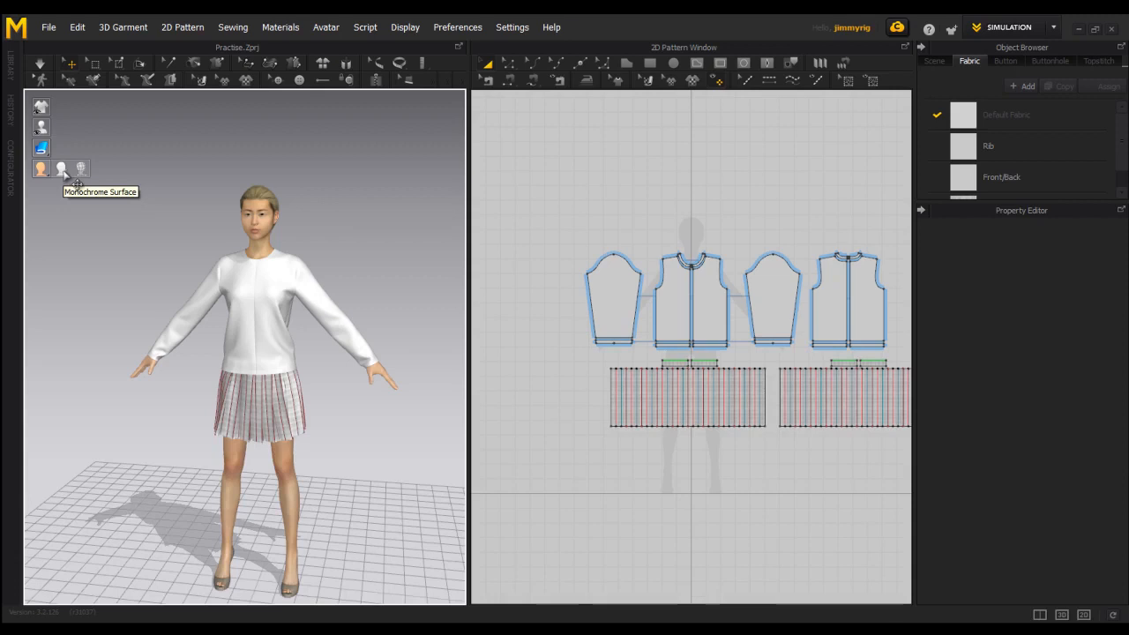
pyautogui.click(62, 170)
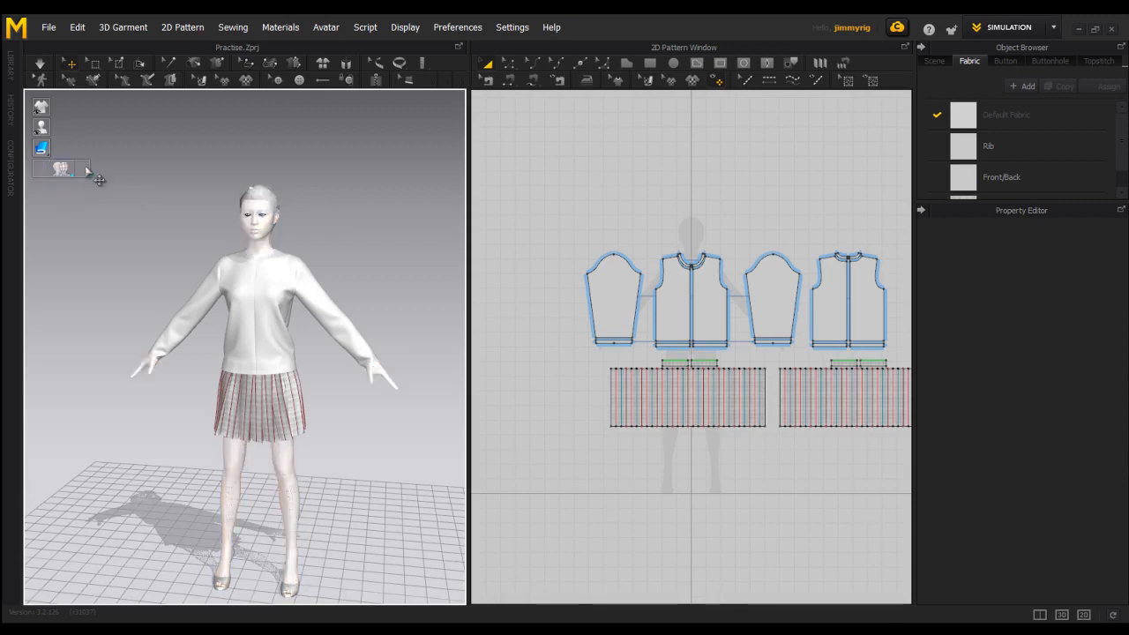
pyautogui.moveTo(150, 224); pyautogui.dragTo(253, 262, button='right')
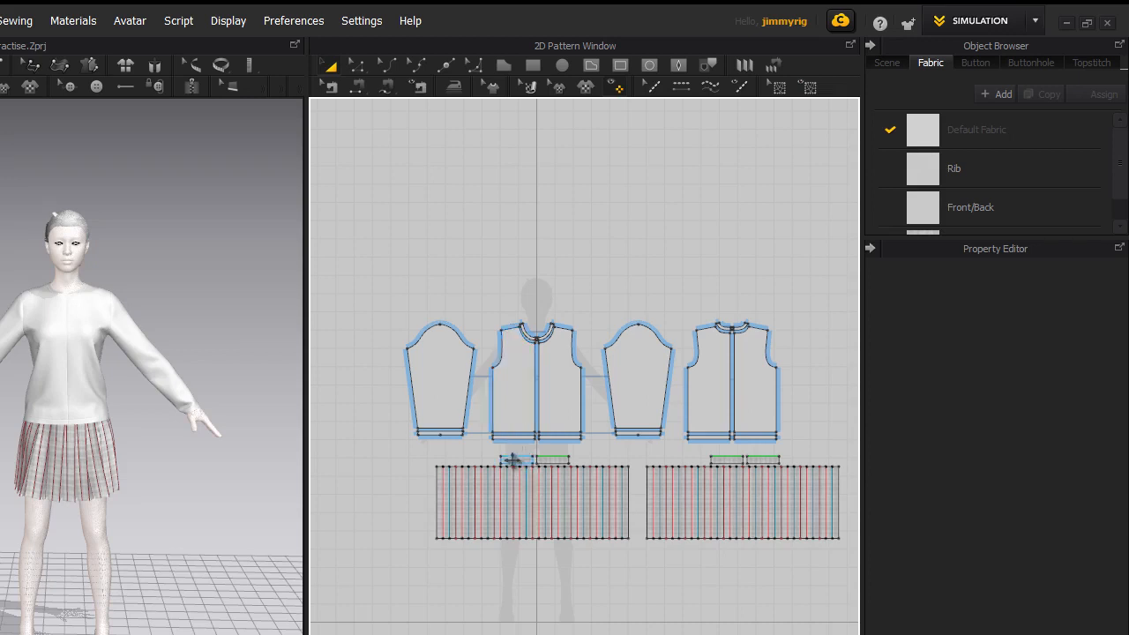
# Examine the shirt and skirt pieces in the 2D pattern window and select an internal fold line on the right skirt piece.
pyautogui.moveTo(555, 506); pyautogui.dragTo(556, 499, button='middle')
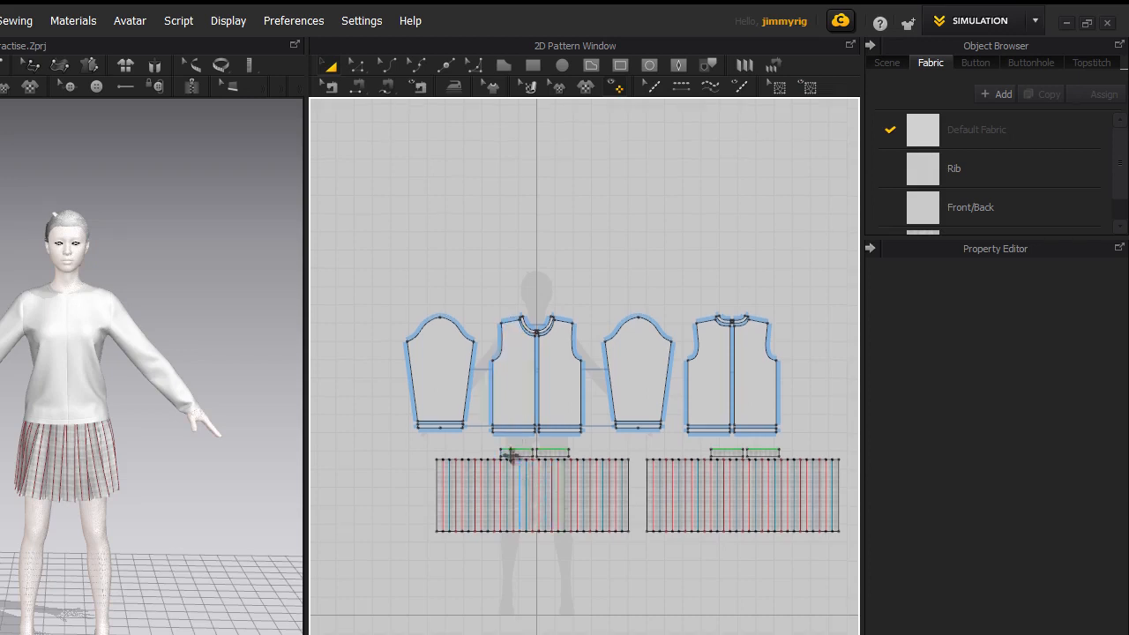
pyautogui.scroll(3, 537, 462)
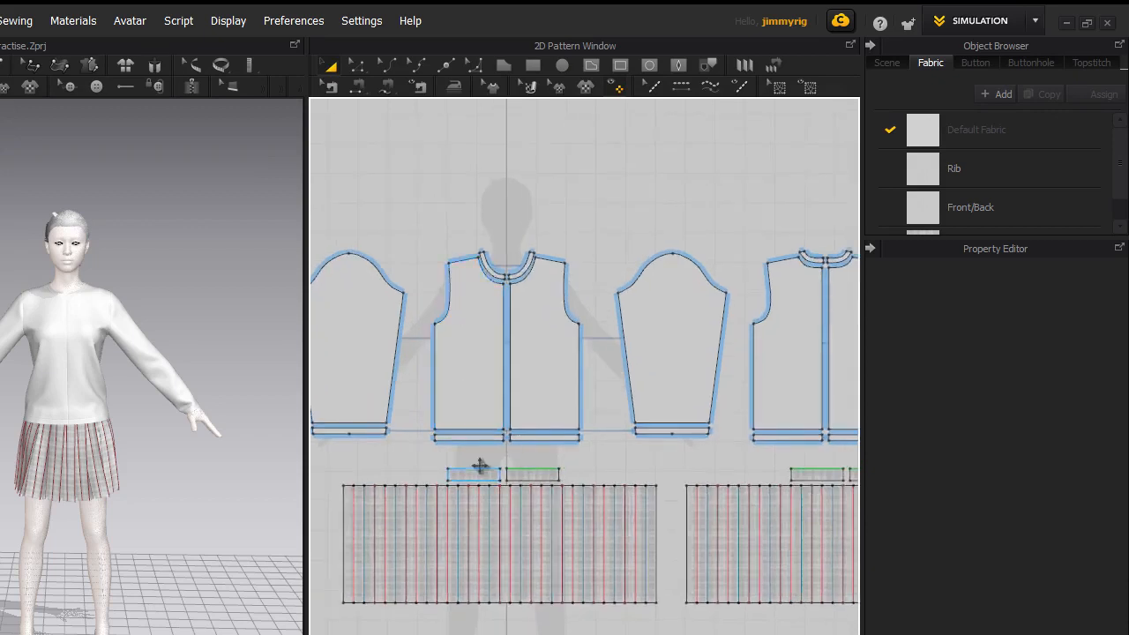
pyautogui.moveTo(703, 497); pyautogui.dragTo(587, 500, button='middle')
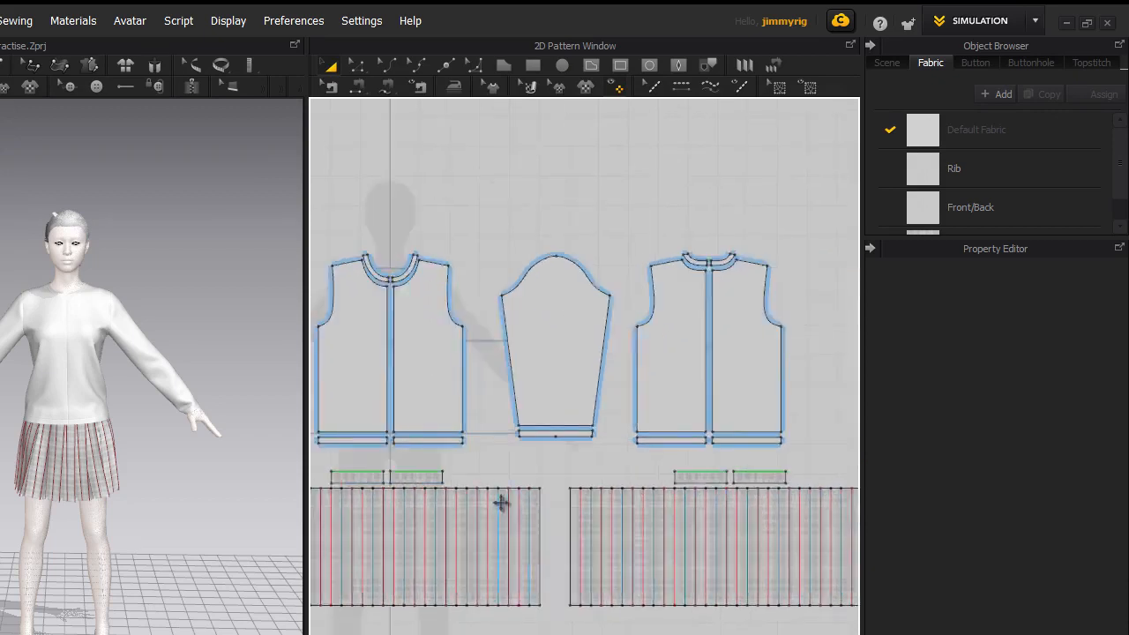
pyautogui.scroll(-1, 579, 473)
pyautogui.click(536, 481)
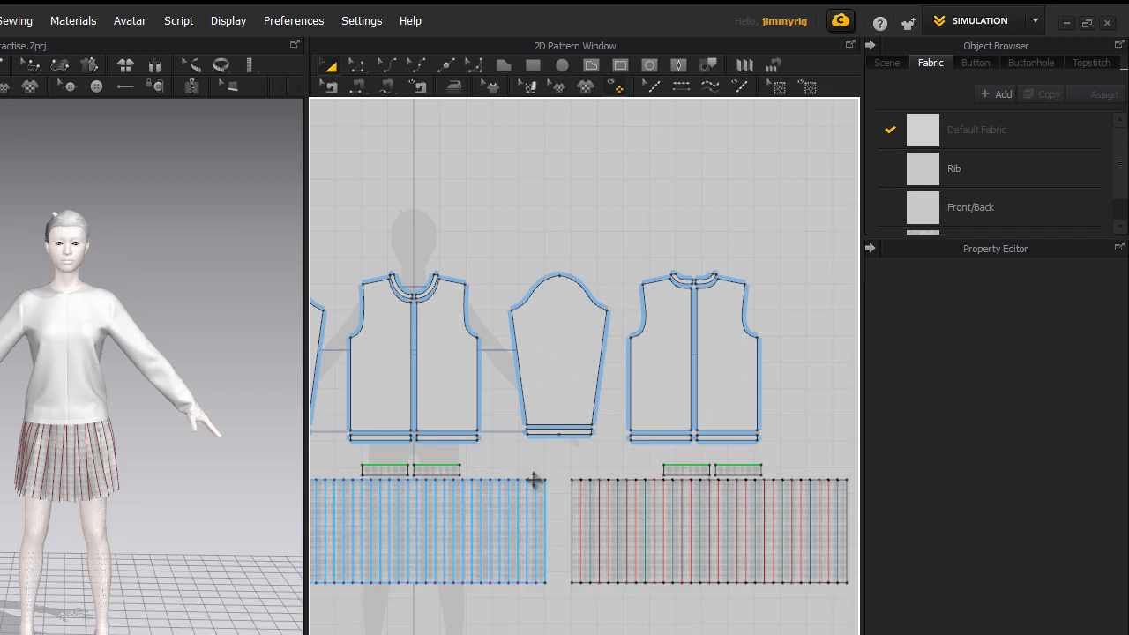
pyautogui.click(453, 527)
pyautogui.click(663, 528)
pyautogui.scroll(-2, 581, 463)
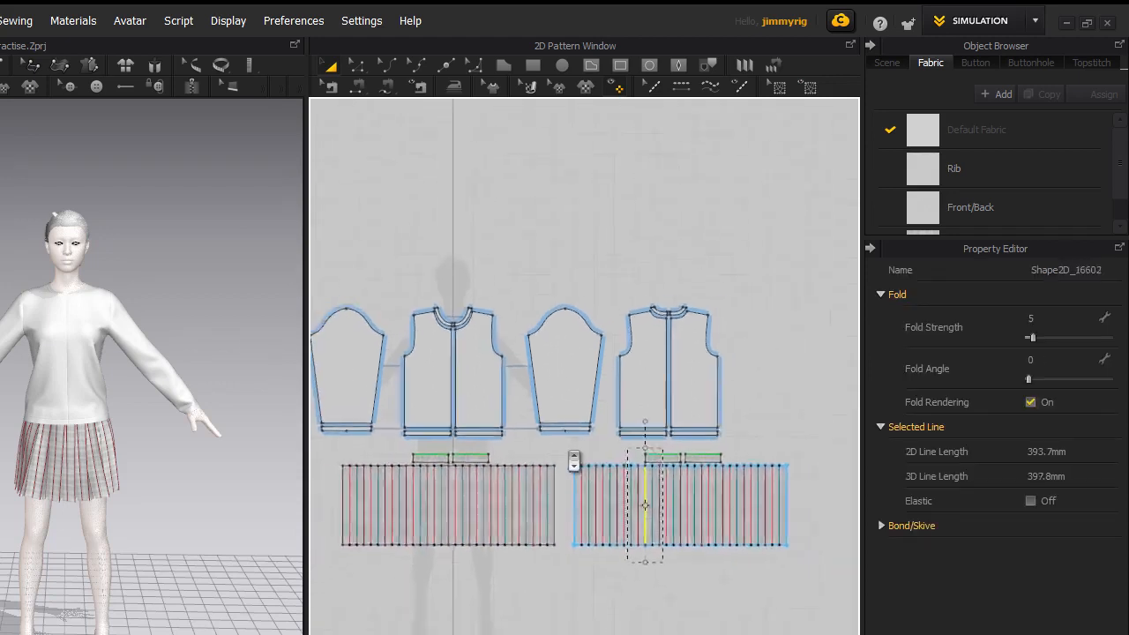
pyautogui.scroll(-2, 574, 460)
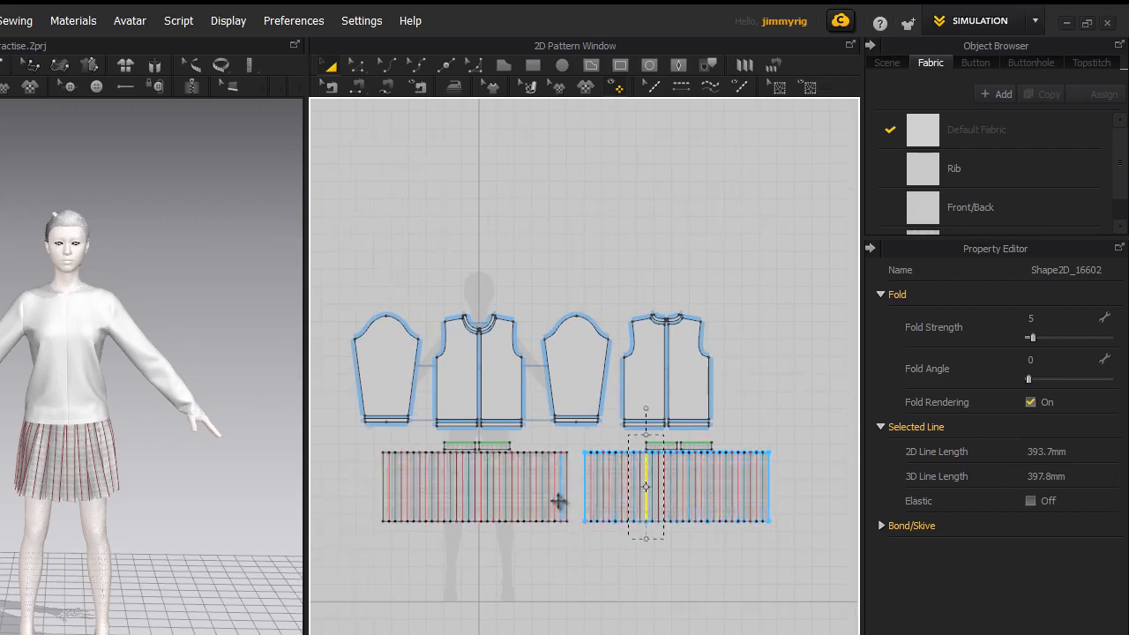
pyautogui.moveTo(557, 496); pyautogui.dragTo(576, 503, button='right')
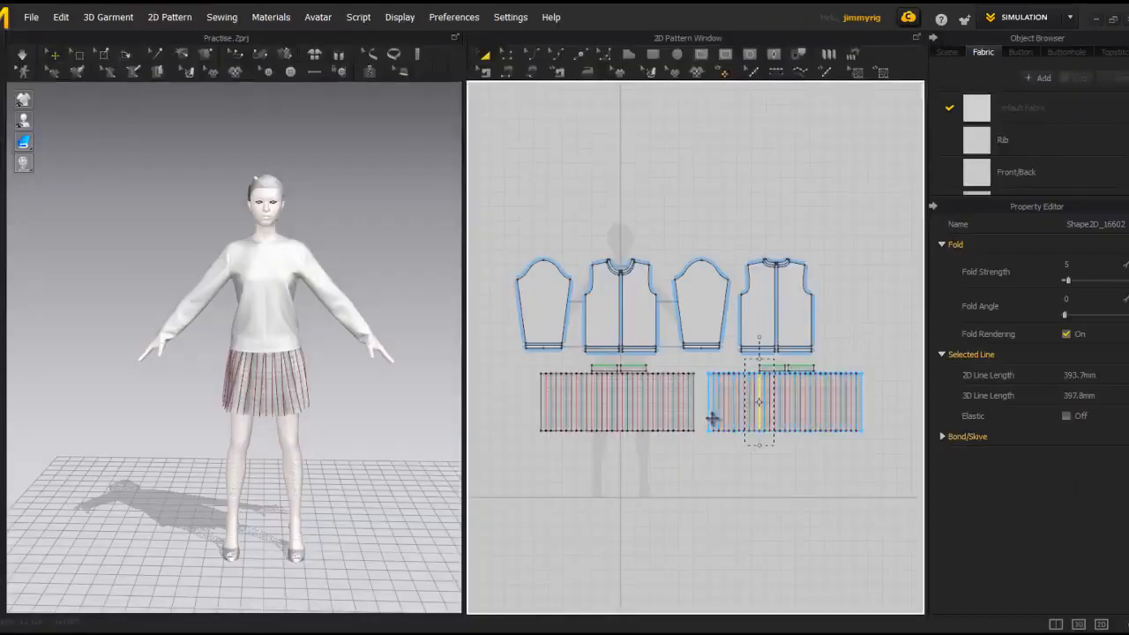
# Select the leftmost sleeve pattern piece to examine its properties and its symmetric counterpart.
pyautogui.moveTo(611, 512); pyautogui.dragTo(628, 507, button='middle')
pyautogui.moveTo(732, 421); pyautogui.dragTo(717, 428, button='middle')
pyautogui.click(547, 320)
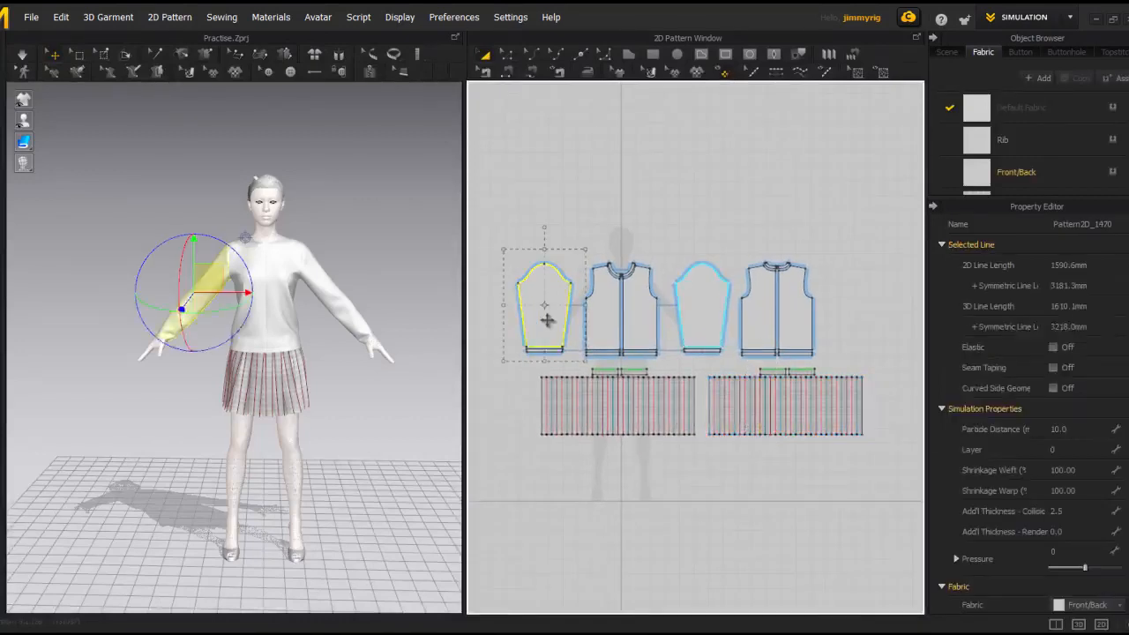
pyautogui.hotkey('ctrl', 'v')
pyautogui.click(555, 299)
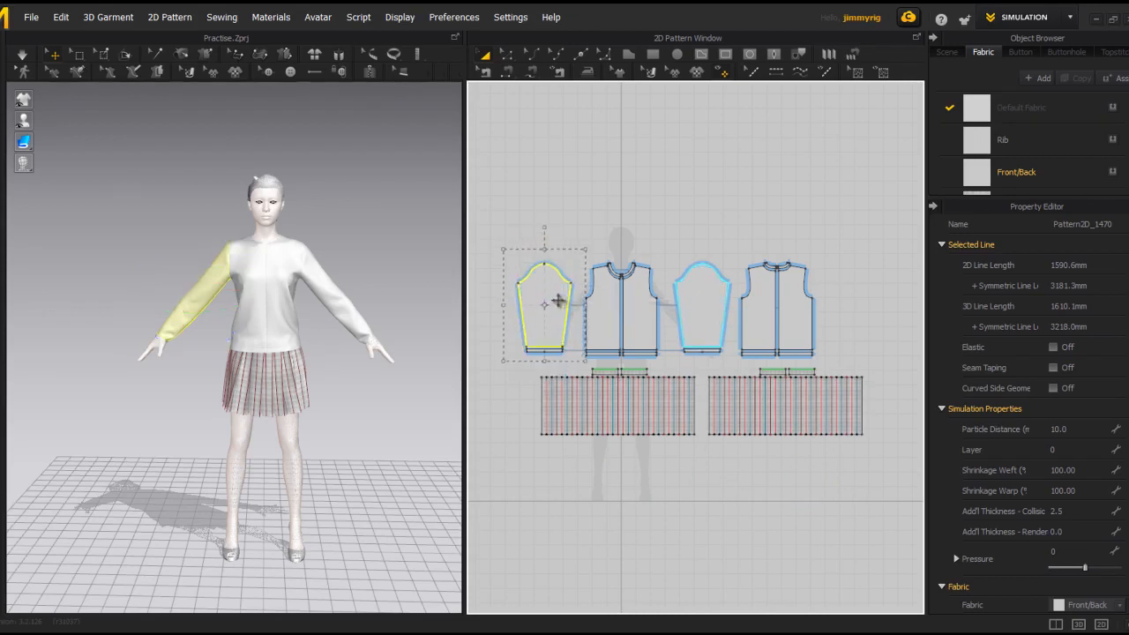
pyautogui.moveTo(541, 298); pyautogui.dragTo(598, 300)
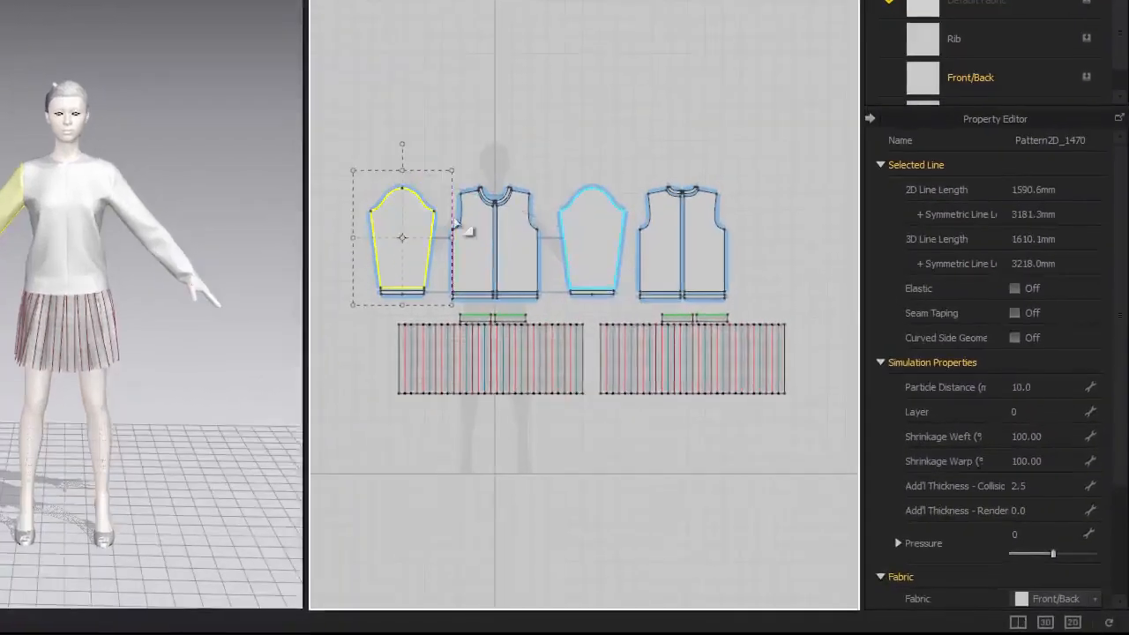
pyautogui.moveTo(491, 266); pyautogui.dragTo(495, 265, button='middle')
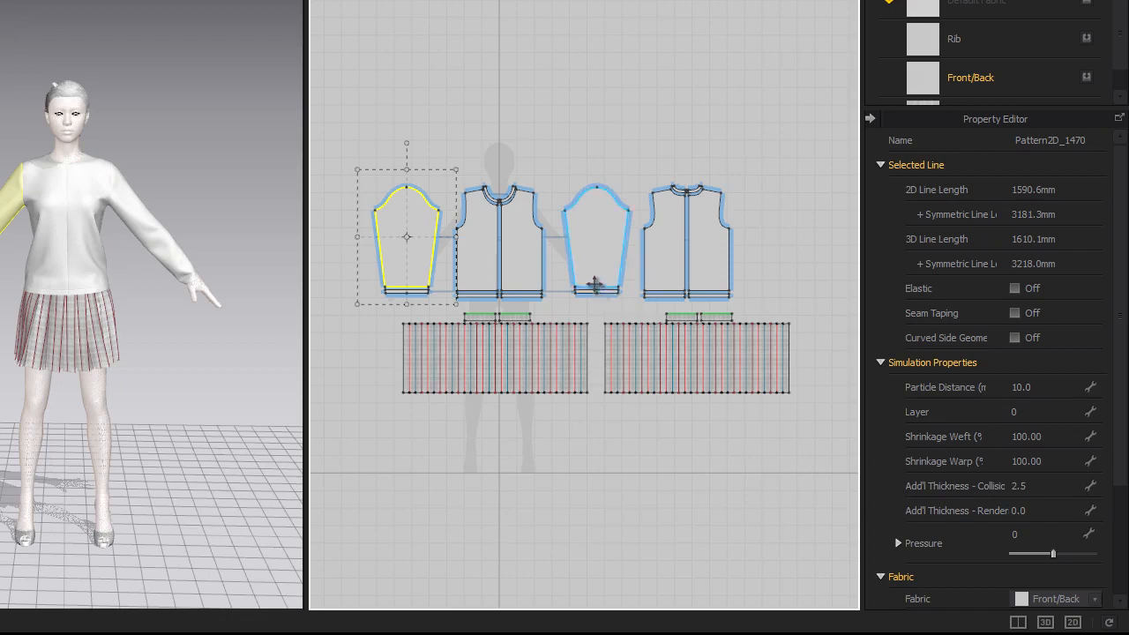
pyautogui.click(559, 321)
pyautogui.moveTo(561, 321)
pyautogui.mouseDown(button='middle')
pyautogui.moveTo(589, 326)
pyautogui.moveTo(570, 326)
pyautogui.mouseUp(button='middle')
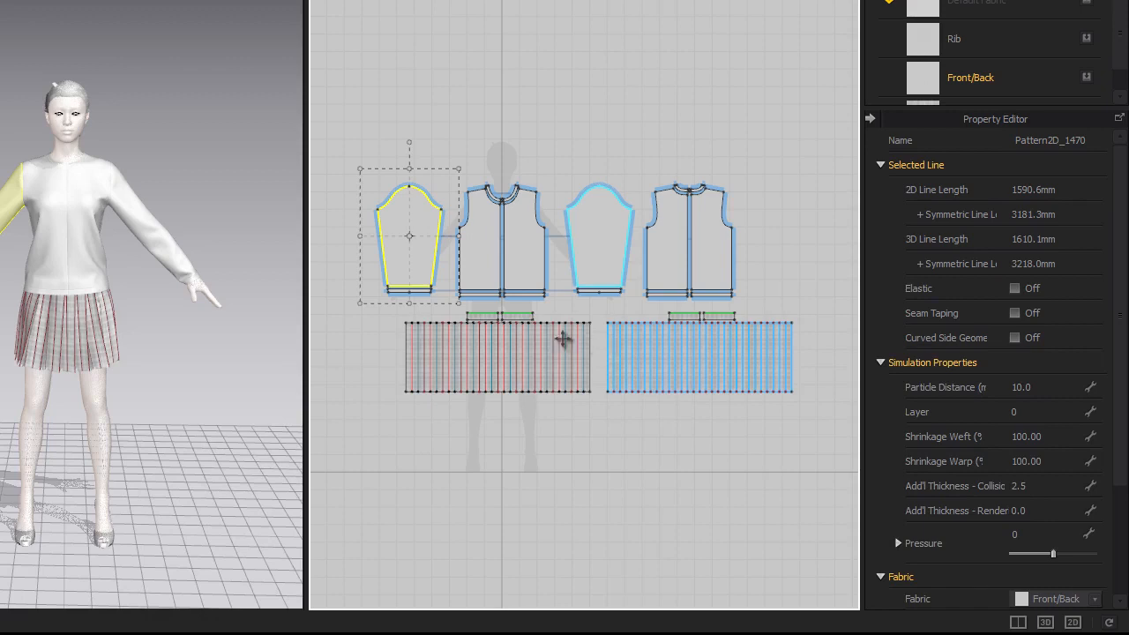
pyautogui.moveTo(478, 377); pyautogui.dragTo(453, 384, button='middle')
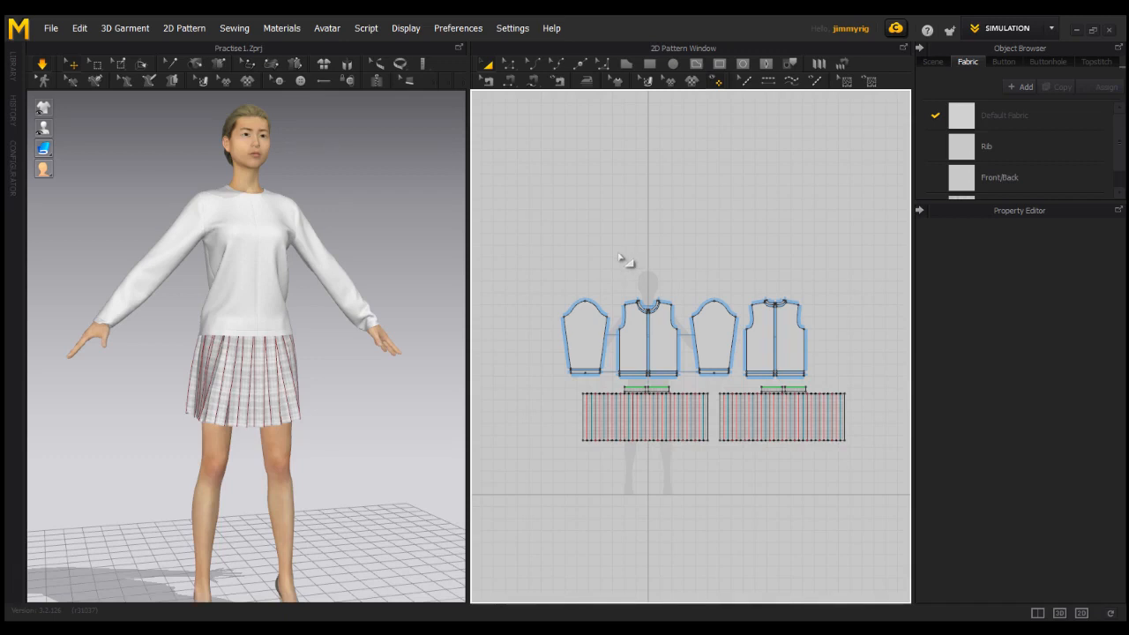
# Switch to the Edit Sewing tool in the 2D pattern and examine the seam lines on the front shirt pieces and sleeve.
pyautogui.scroll(2, 605, 280)
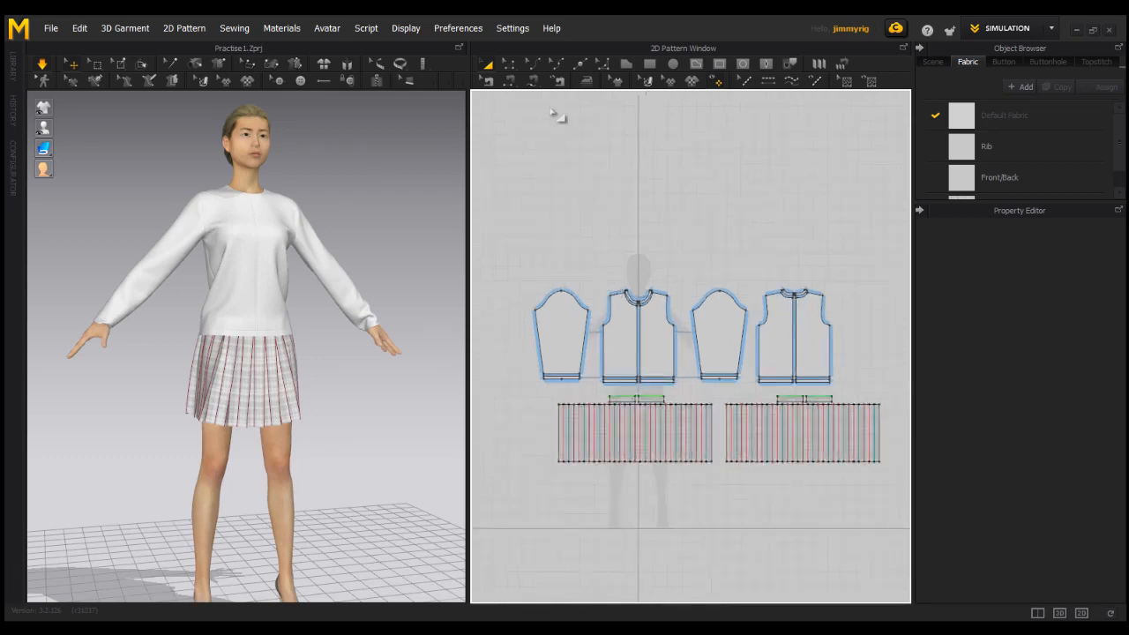
pyautogui.click(487, 82)
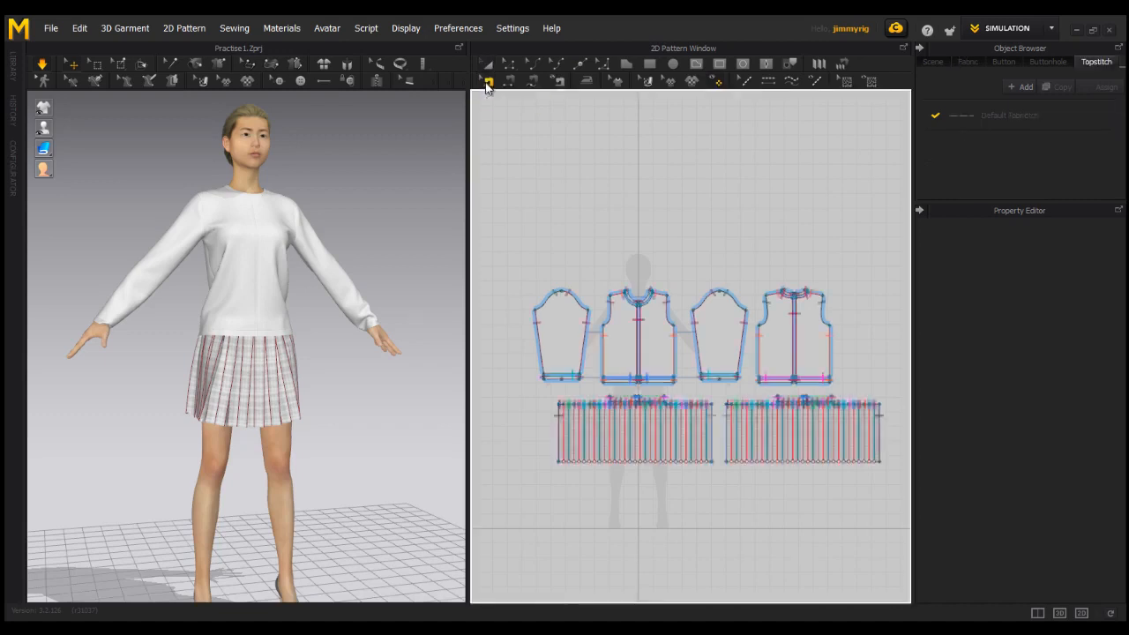
pyautogui.scroll(4, 670, 342)
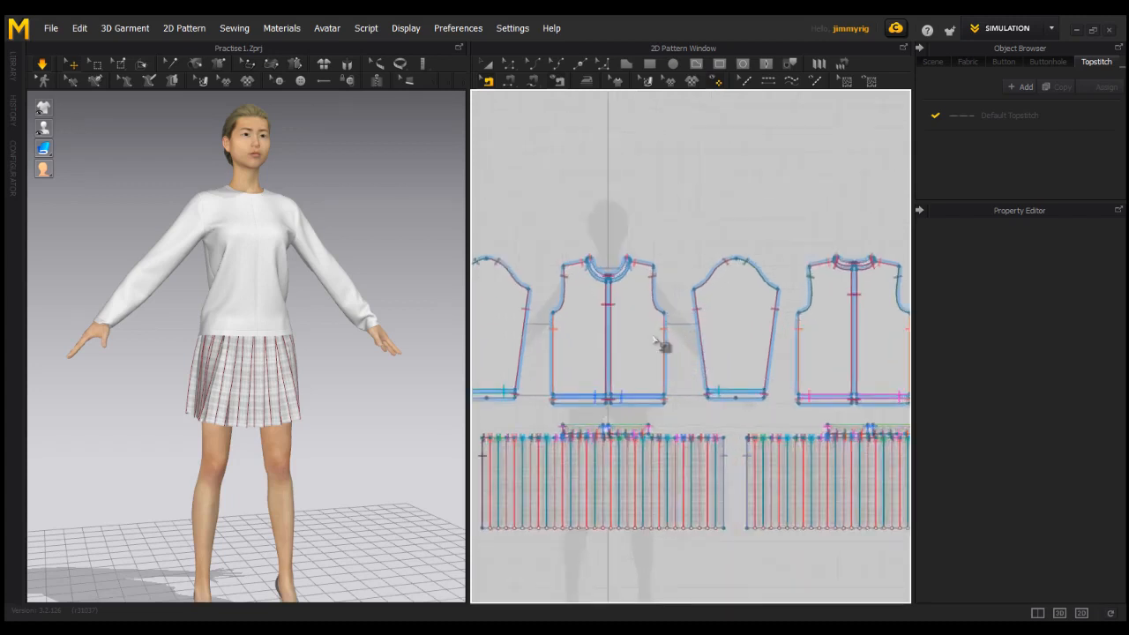
pyautogui.scroll(4, 642, 351)
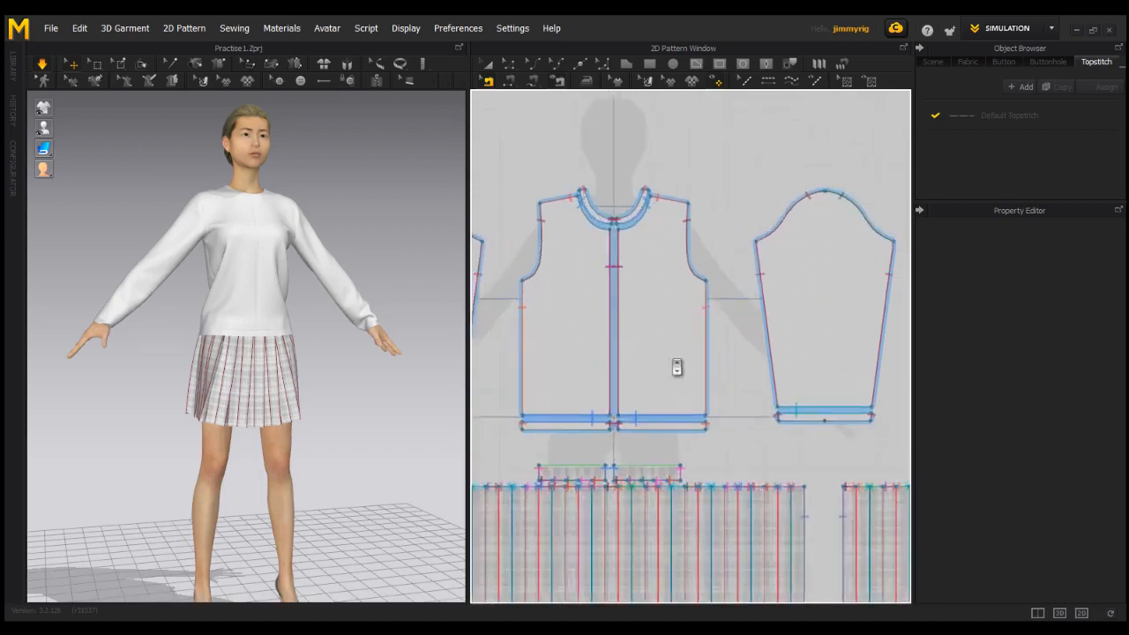
pyautogui.scroll(-1, 676, 366)
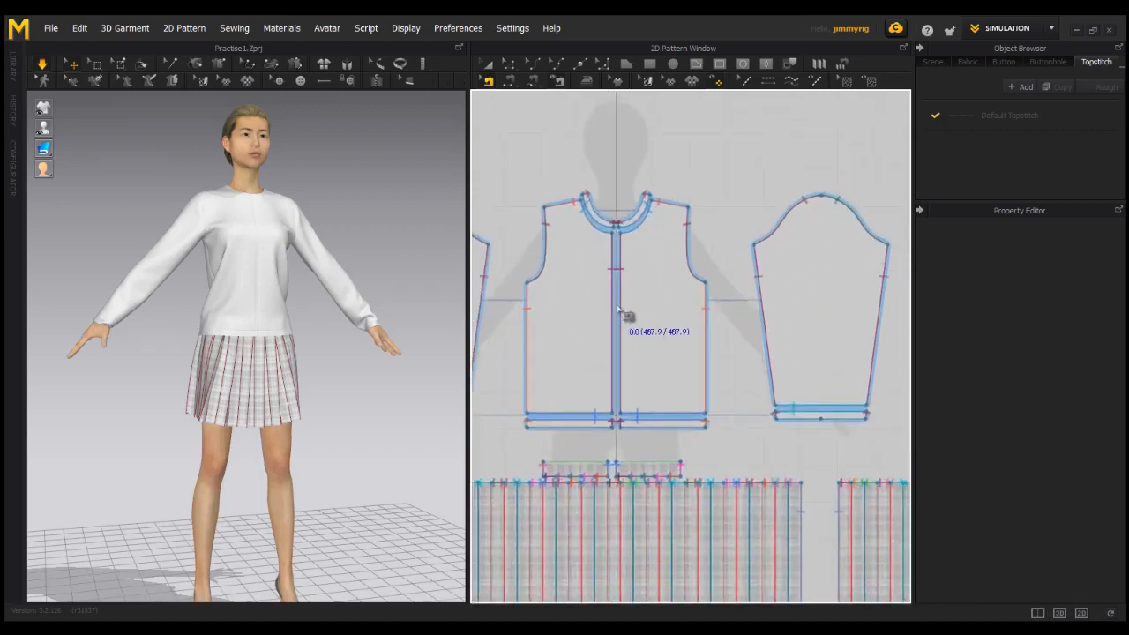
pyautogui.scroll(-3, 642, 348)
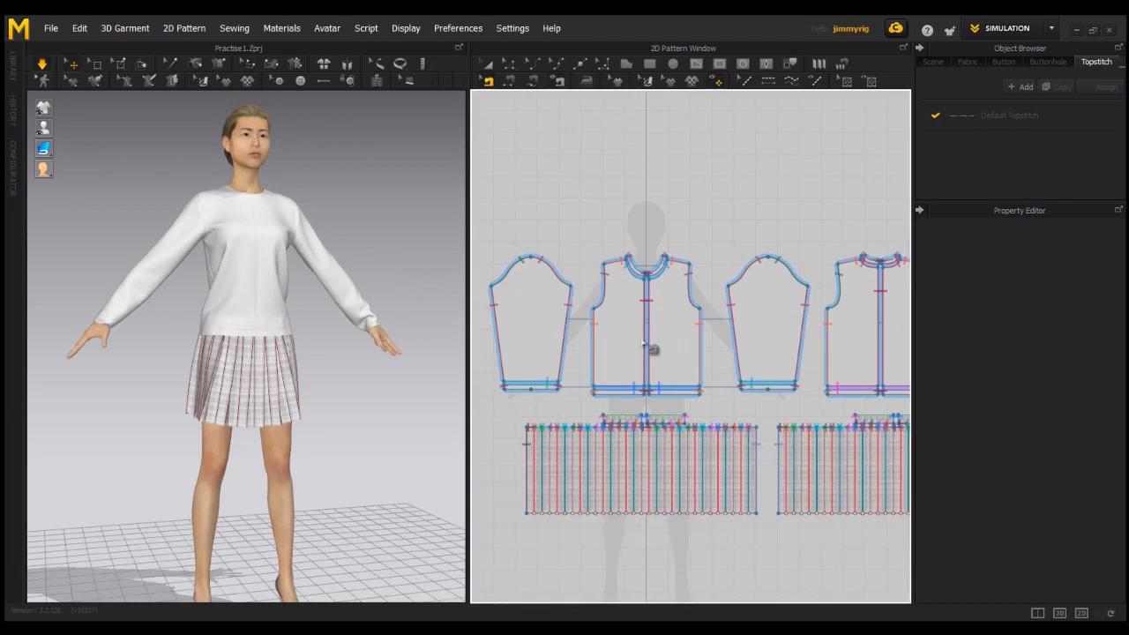
# Examine the matching seam lines on the back shirt pieces and around the front neckline.
pyautogui.scroll(2, 614, 353)
pyautogui.scroll(3, 829, 323)
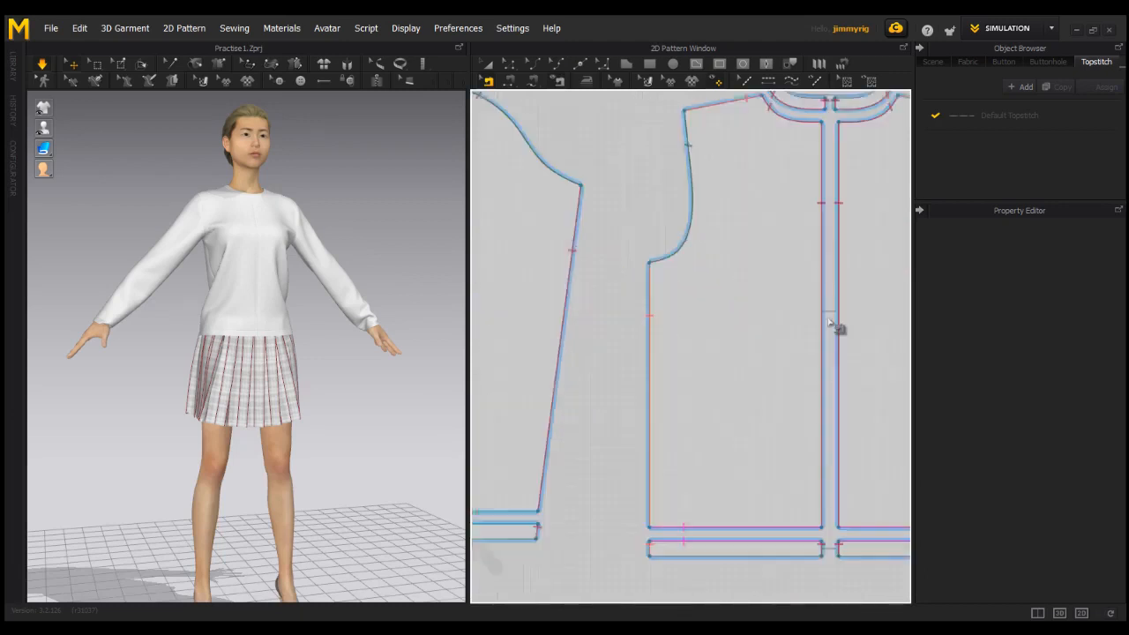
pyautogui.scroll(-2, 728, 365)
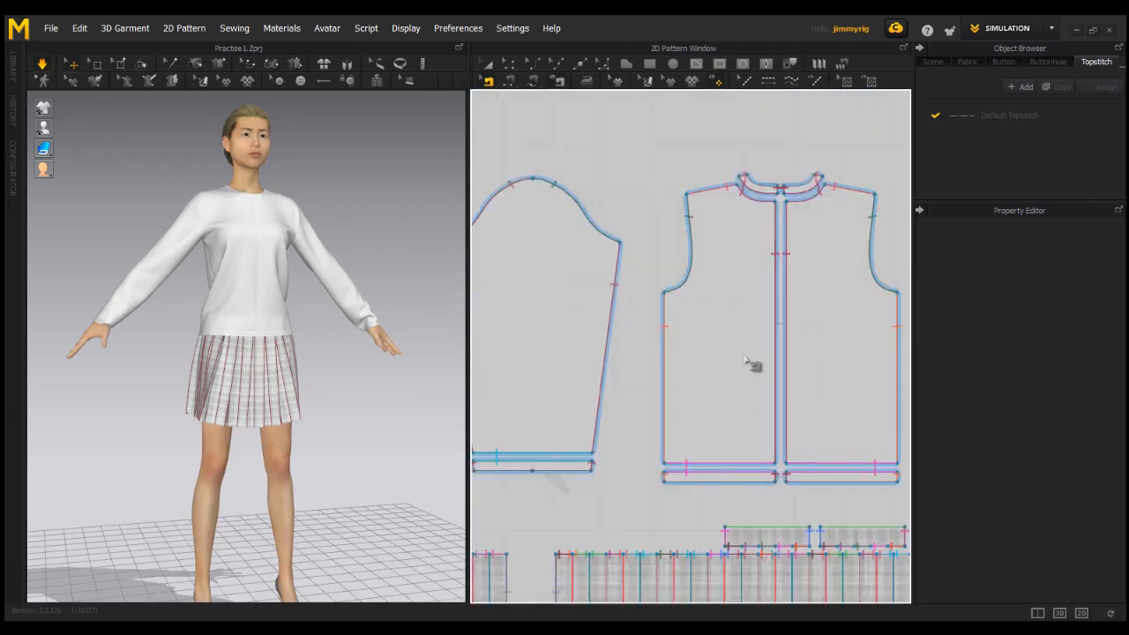
pyautogui.scroll(-1, 789, 328)
pyautogui.scroll(5, 675, 341)
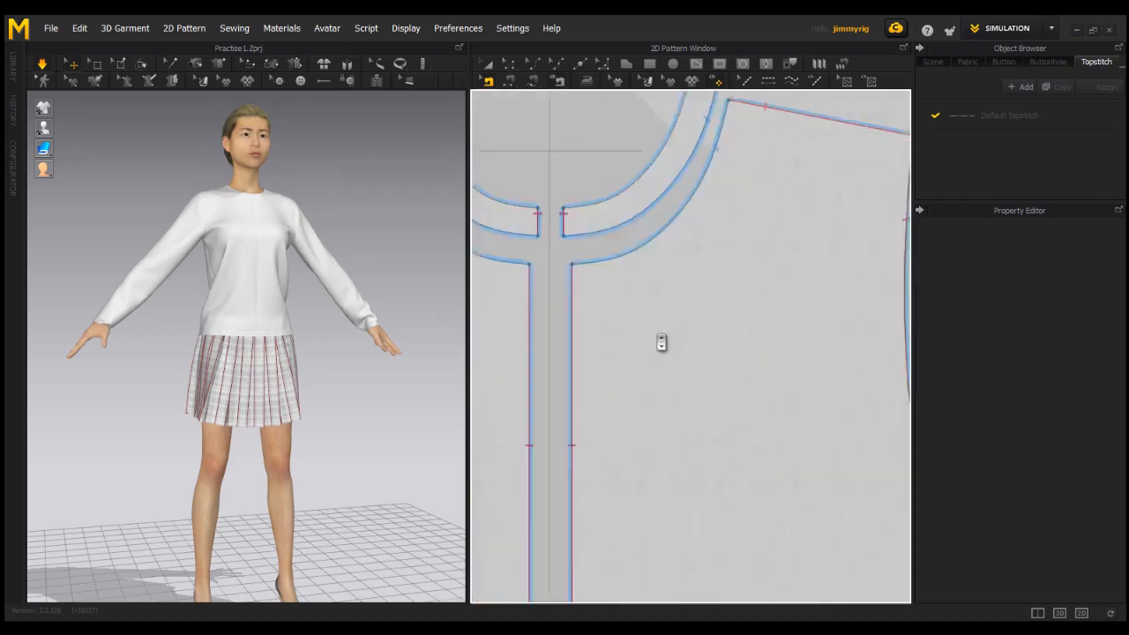
pyautogui.scroll(-3, 652, 340)
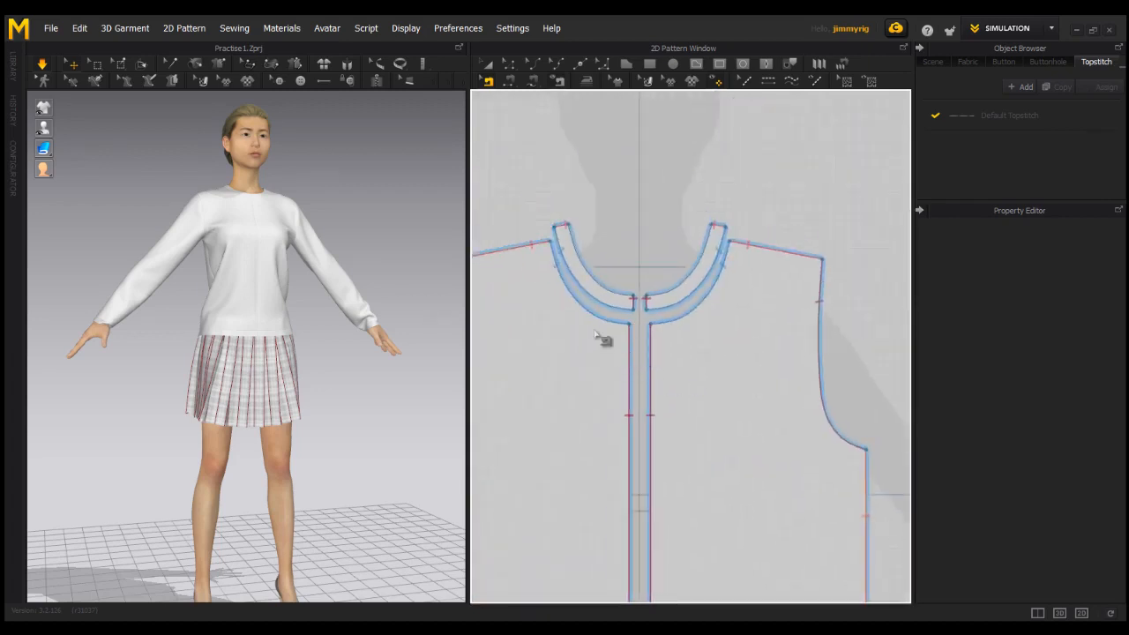
pyautogui.scroll(-5, 680, 314)
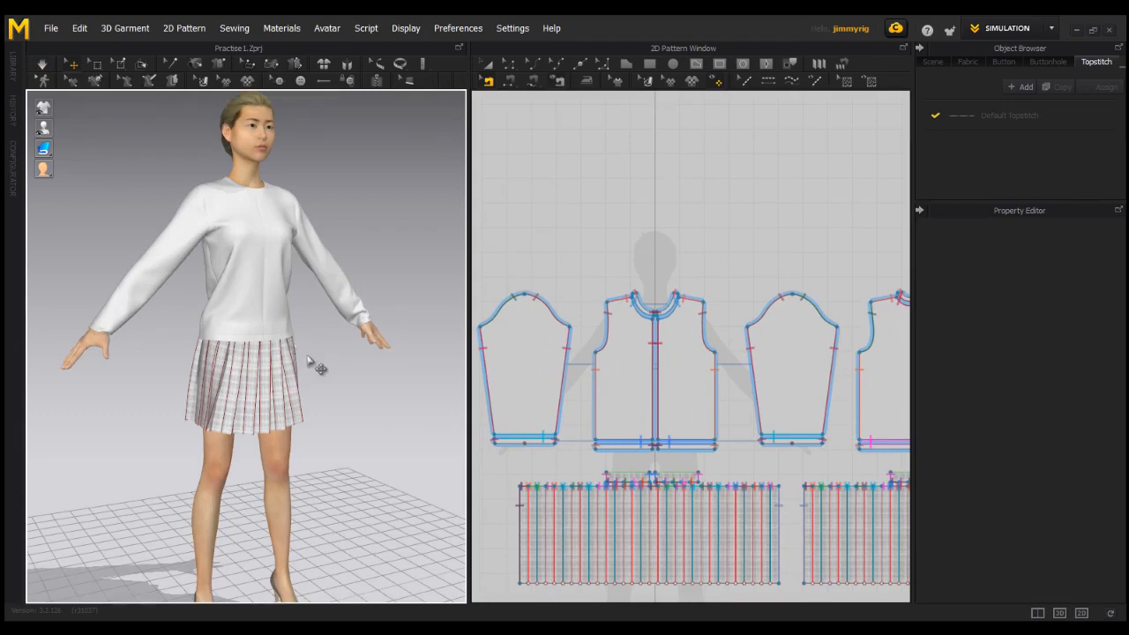
# Pull the shirt's left and right front pieces off the avatar in turn to expose their seam connections in 3D.
pyautogui.moveTo(286, 286); pyautogui.dragTo(302, 344, button='right')
pyautogui.click(296, 302)
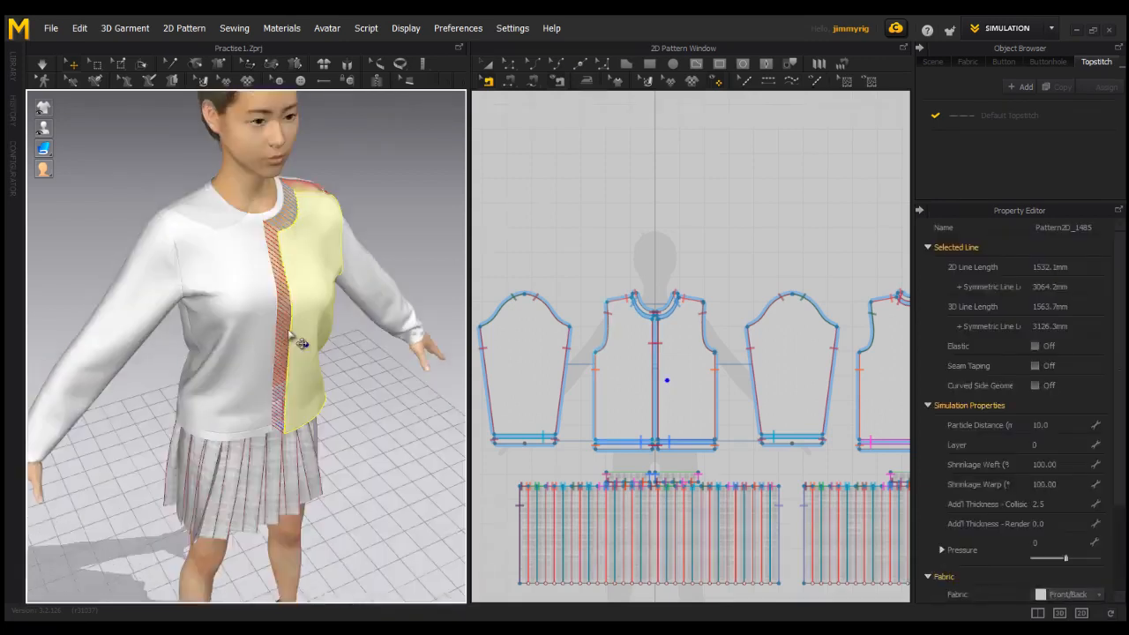
pyautogui.click(304, 344)
pyautogui.moveTo(303, 314); pyautogui.dragTo(252, 340, button='right')
pyautogui.click(261, 347)
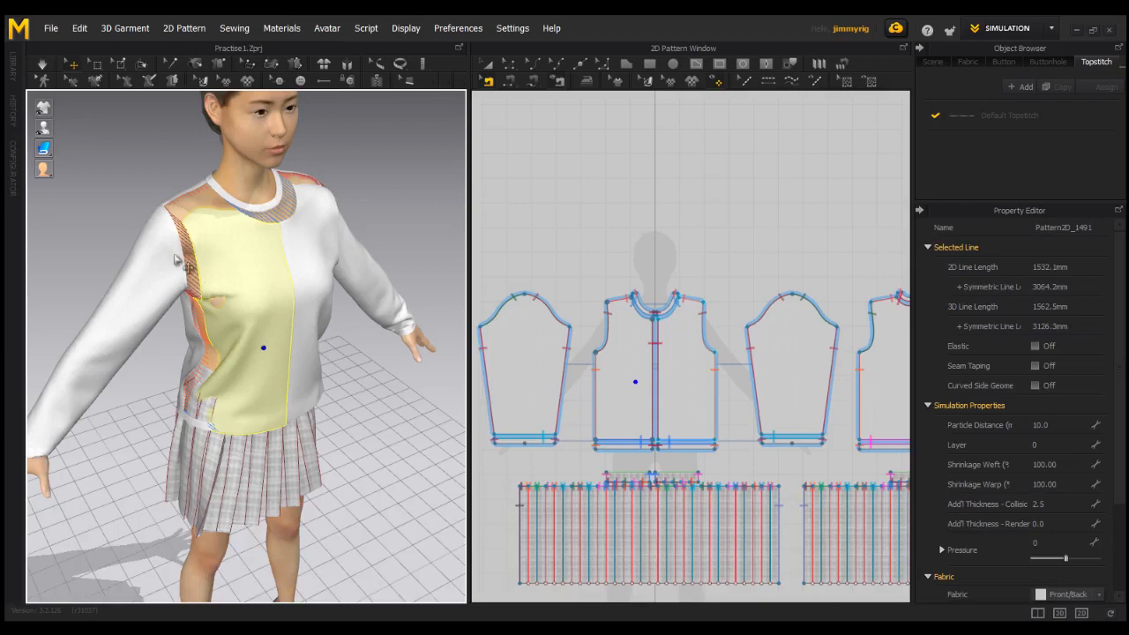
# Run the simulation to drape the displaced front piece back onto the avatar.
pyautogui.press('space')
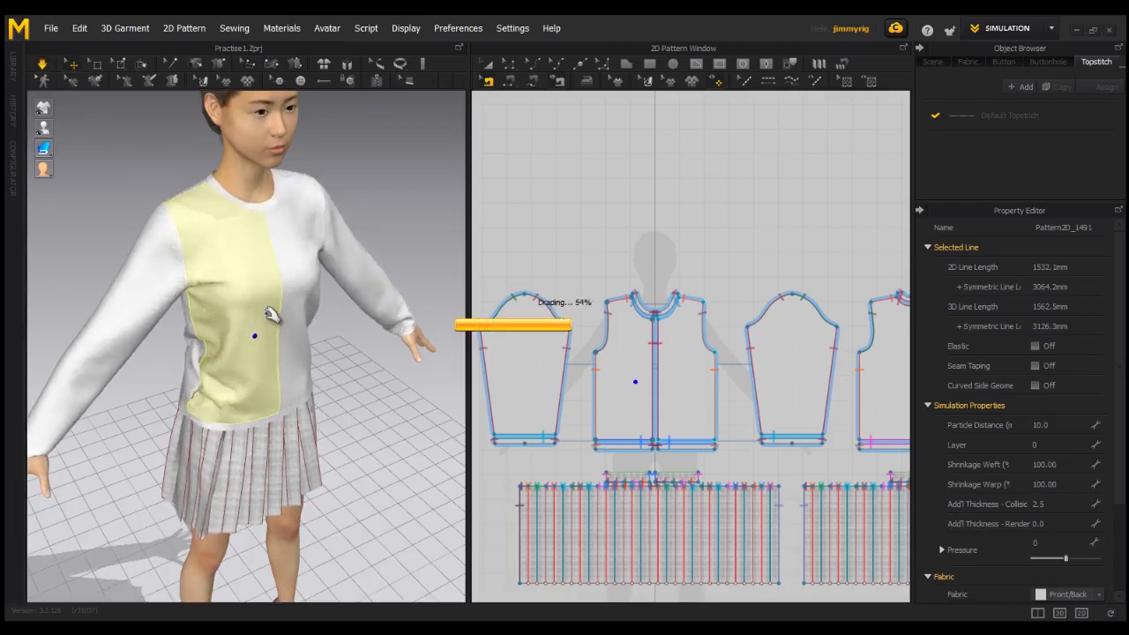
pyautogui.moveTo(268, 310); pyautogui.dragTo(291, 344, button='right')
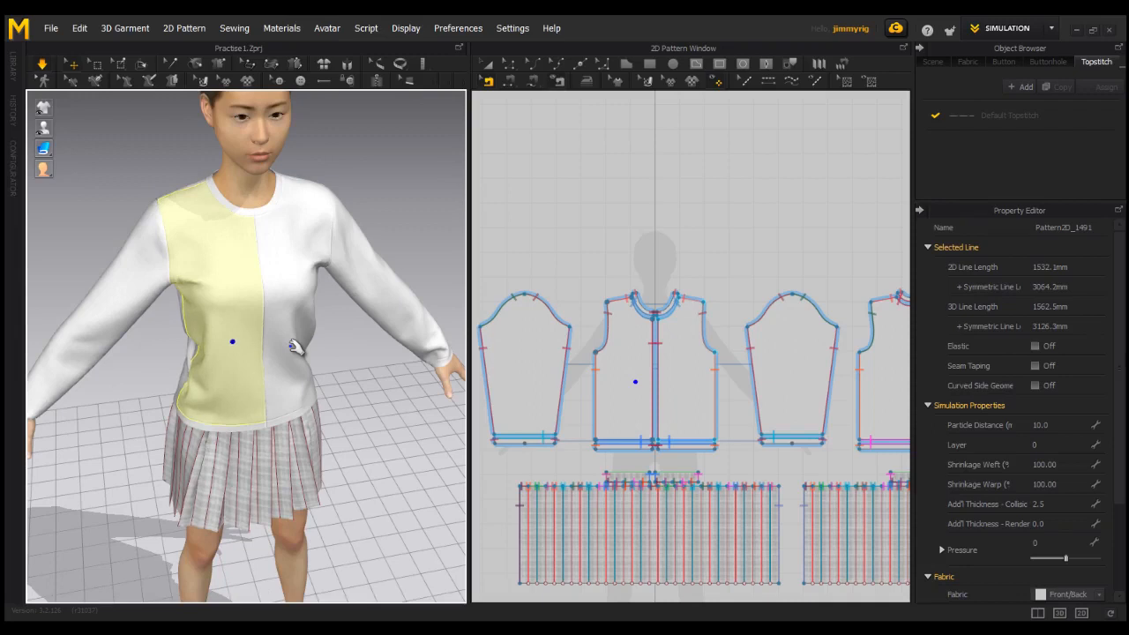
pyautogui.moveTo(291, 342); pyautogui.dragTo(302, 352)
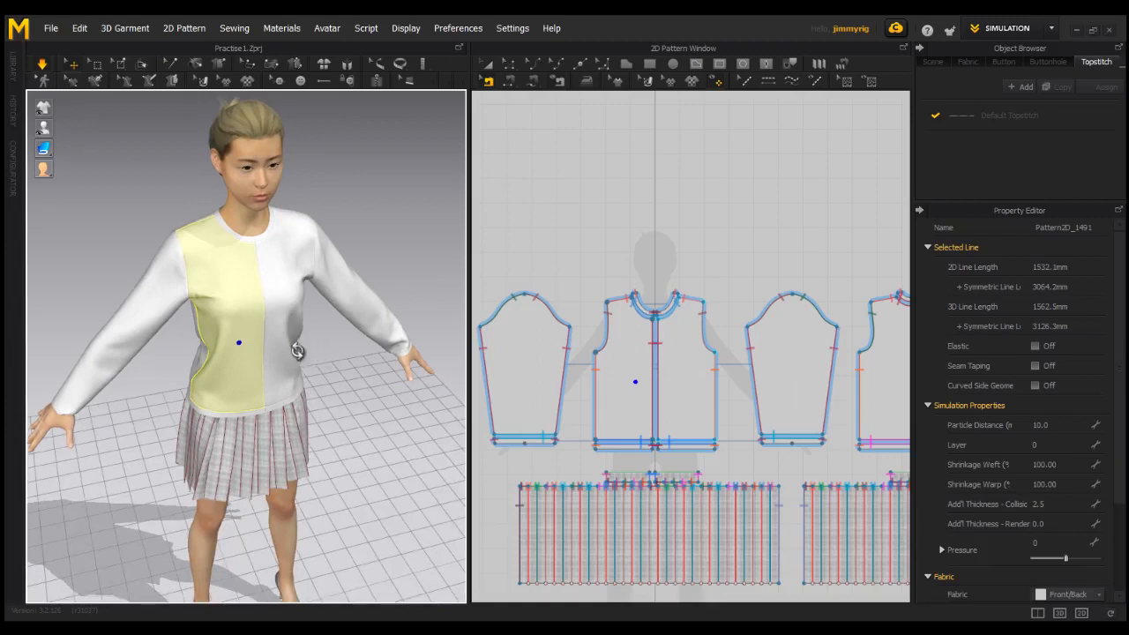
# Tug the shirt's sleeves and front pieces during simulation to test how the fabric reacts, and clear the selection.
pyautogui.moveTo(305, 347); pyautogui.dragTo(386, 346, button='right')
pyautogui.click(370, 330)
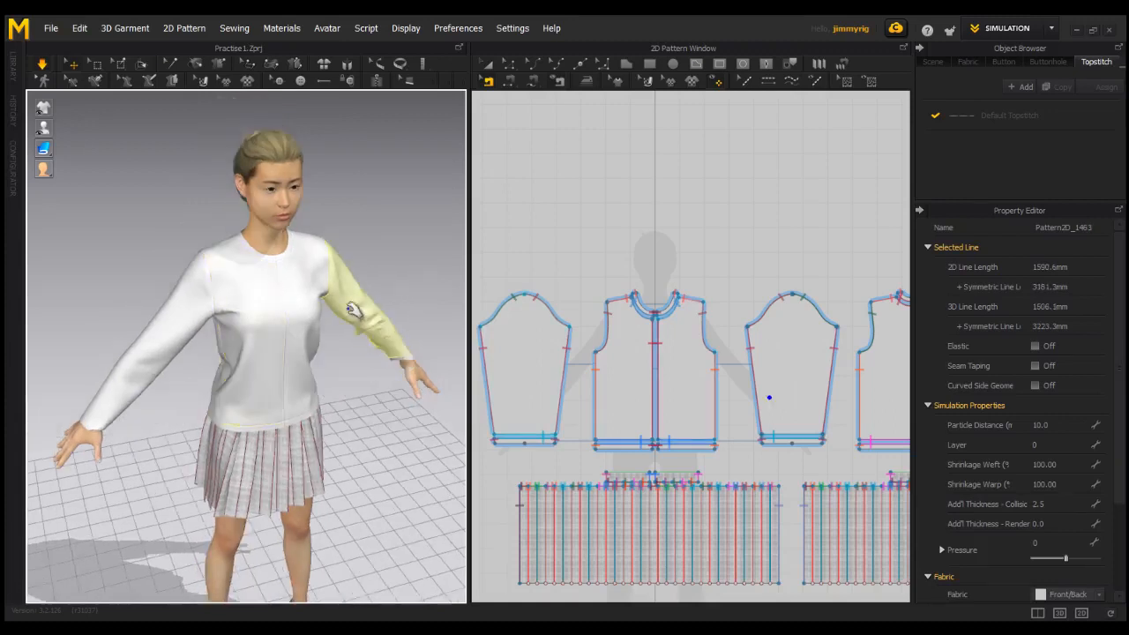
pyautogui.click(312, 375)
pyautogui.click(248, 370)
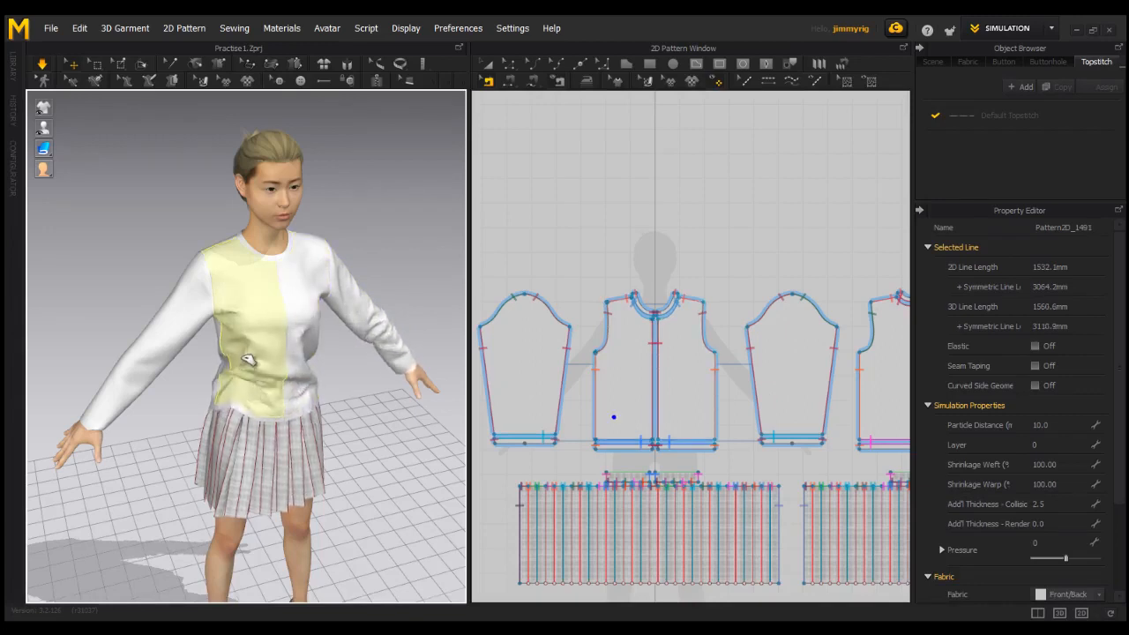
pyautogui.click(103, 411)
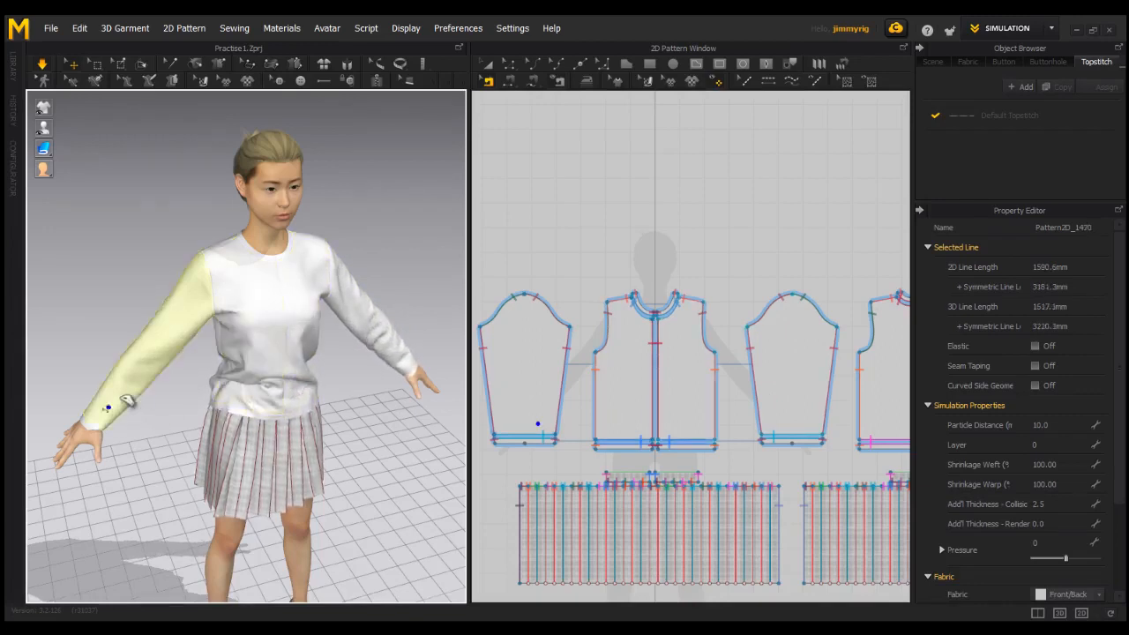
pyautogui.moveTo(319, 428); pyautogui.dragTo(296, 422, button='right')
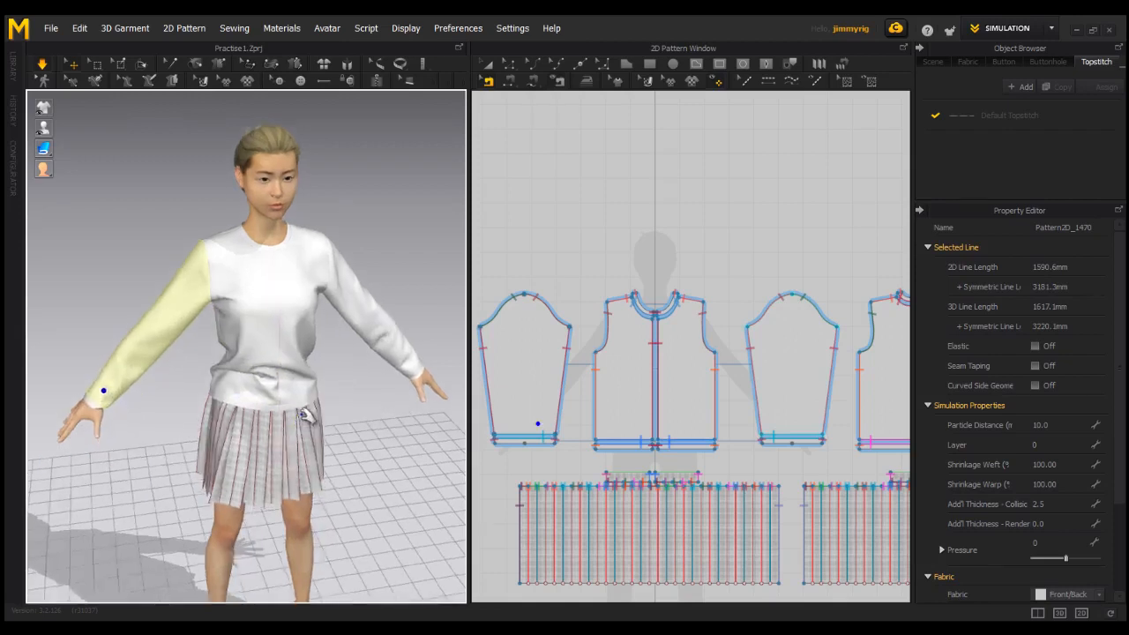
pyautogui.moveTo(306, 412); pyautogui.dragTo(313, 425, button='middle')
pyautogui.click(380, 462)
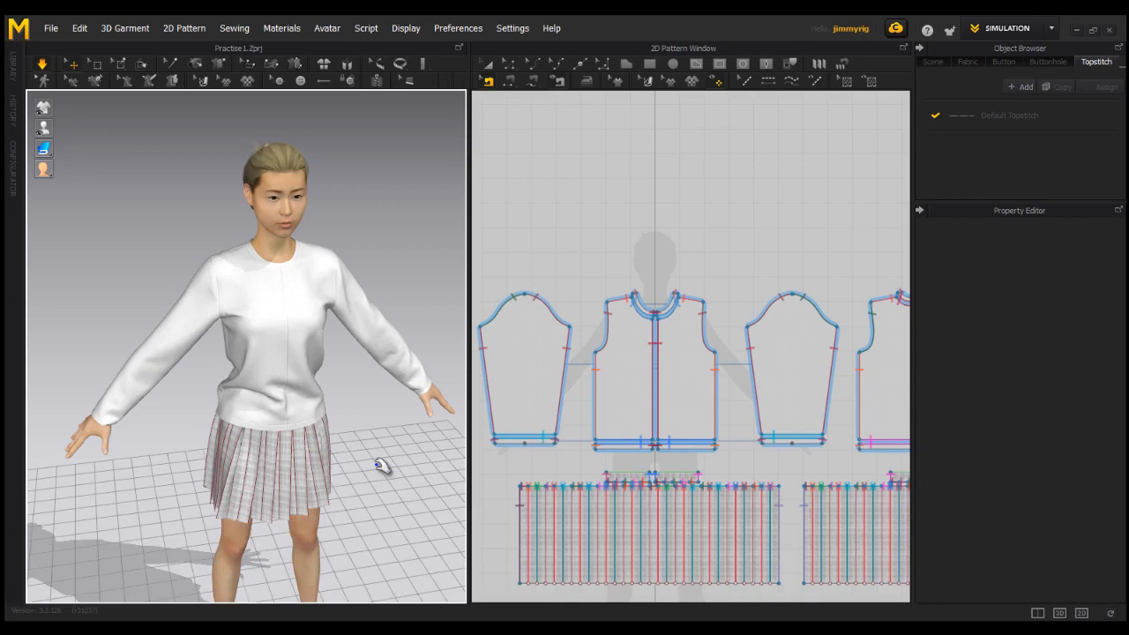
# Pull the avatar's left sleeve up the forearm while the simulation runs.
pyautogui.scroll(4, 366, 450)
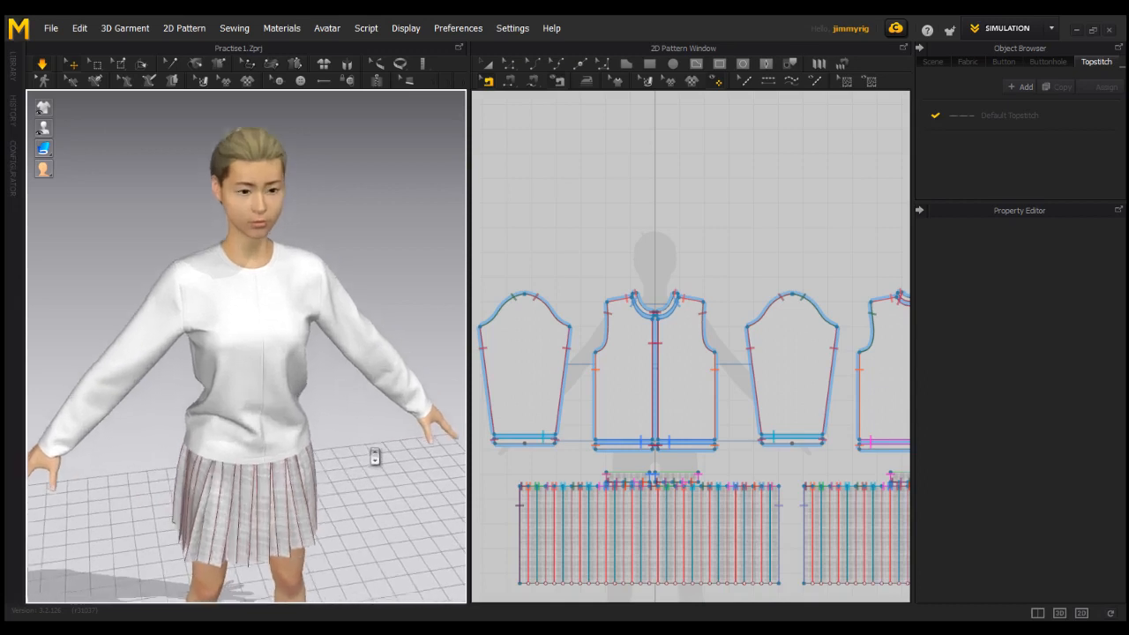
pyautogui.click(411, 399)
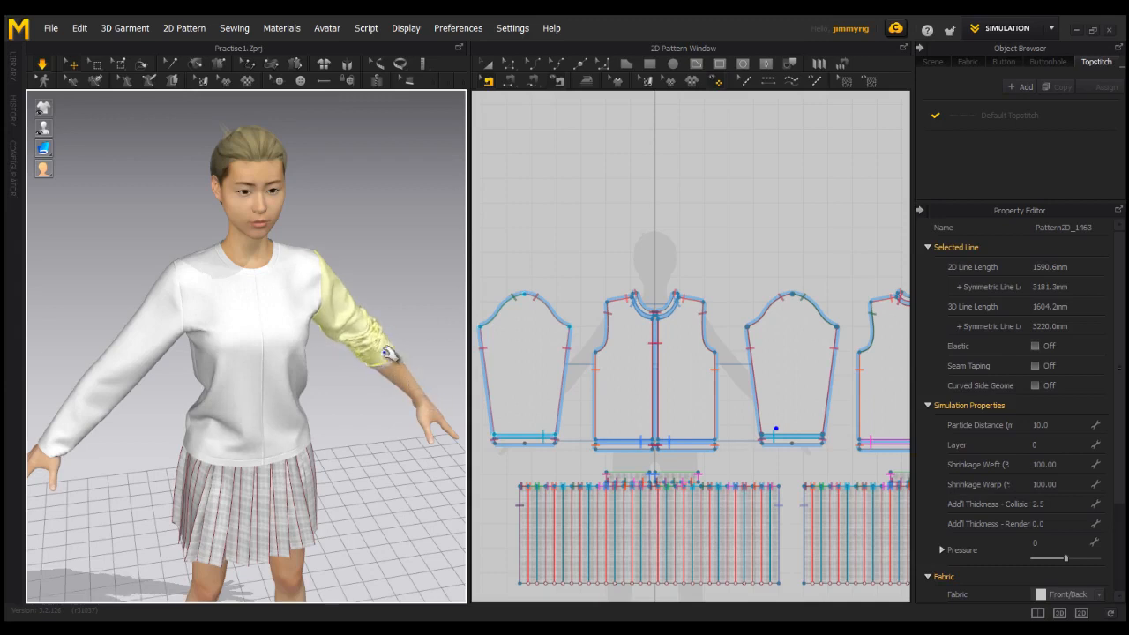
pyautogui.moveTo(395, 365); pyautogui.dragTo(365, 386, button='right')
pyautogui.moveTo(398, 377); pyautogui.dragTo(353, 333)
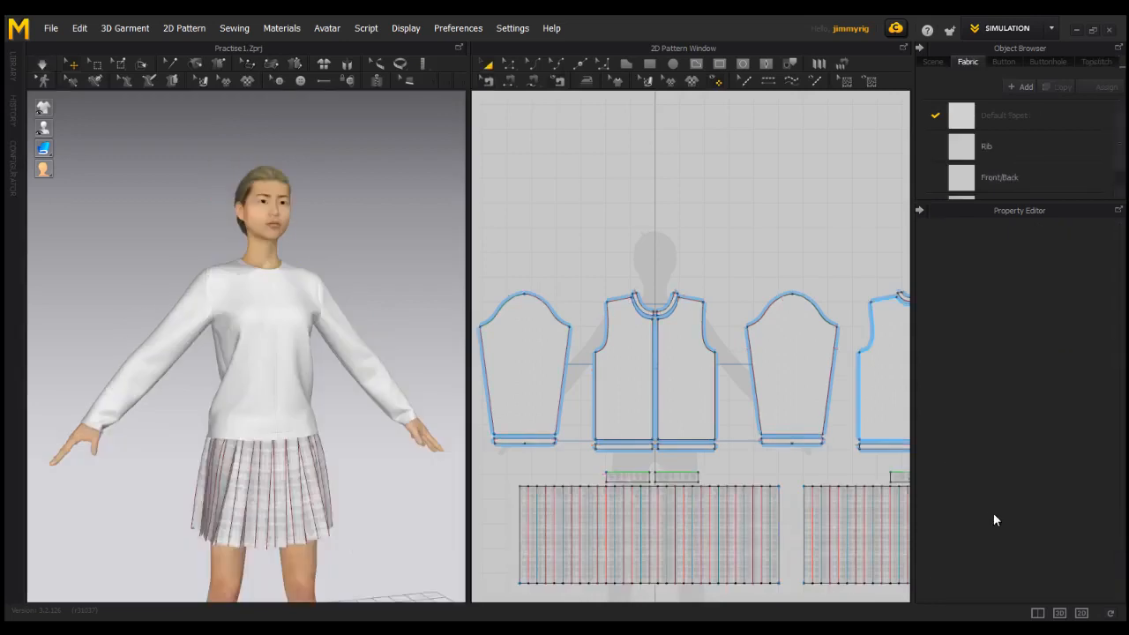
# Lay all garment pieces out flat in front of the avatar, matching their 2D pattern layout.
pyautogui.moveTo(365, 441); pyautogui.dragTo(378, 461, button='right')
pyautogui.scroll(-1, 374, 443)
pyautogui.moveTo(371, 443); pyautogui.dragTo(382, 428, button='middle')
pyautogui.moveTo(364, 417); pyautogui.dragTo(369, 426, button='right')
pyautogui.scroll(1, 366, 430)
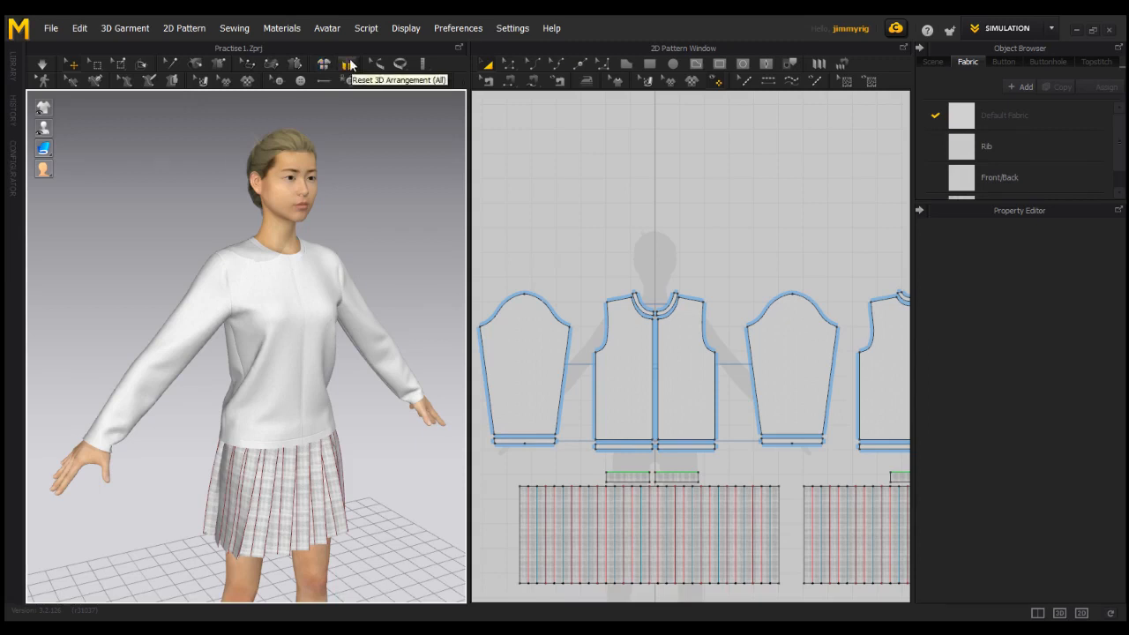
pyautogui.scroll(-4, 334, 285)
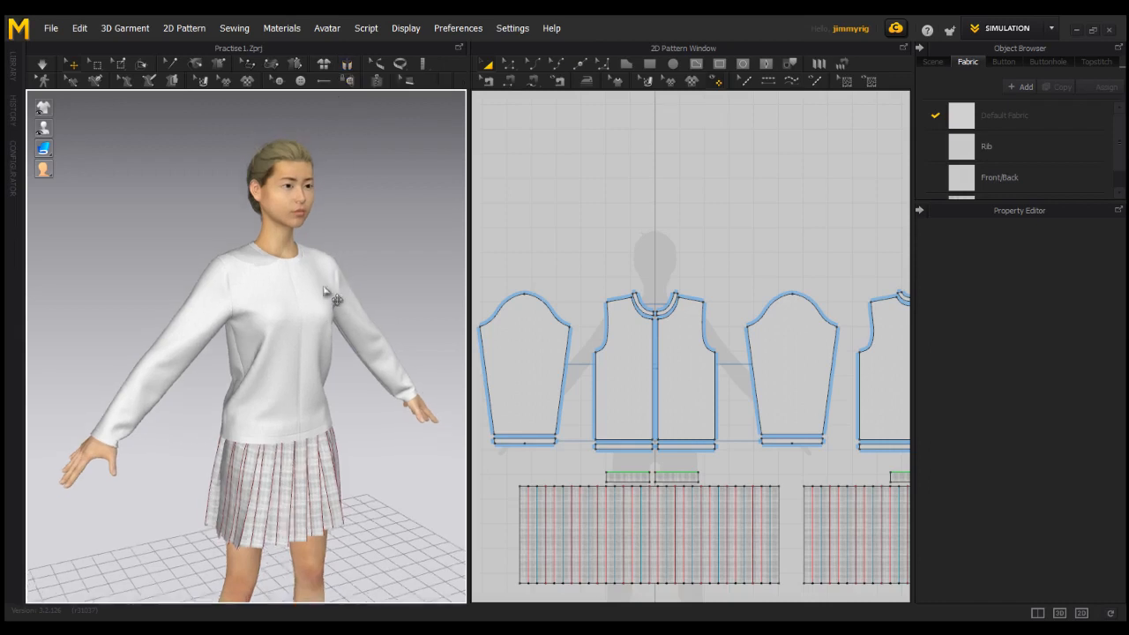
pyautogui.scroll(2, 333, 305)
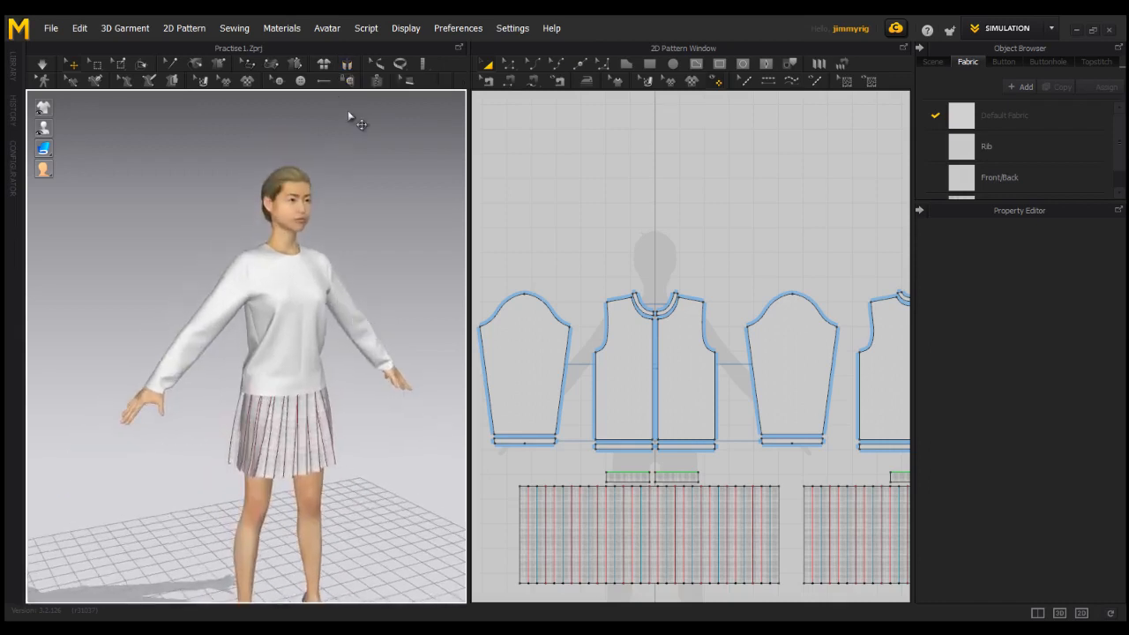
pyautogui.click(323, 64)
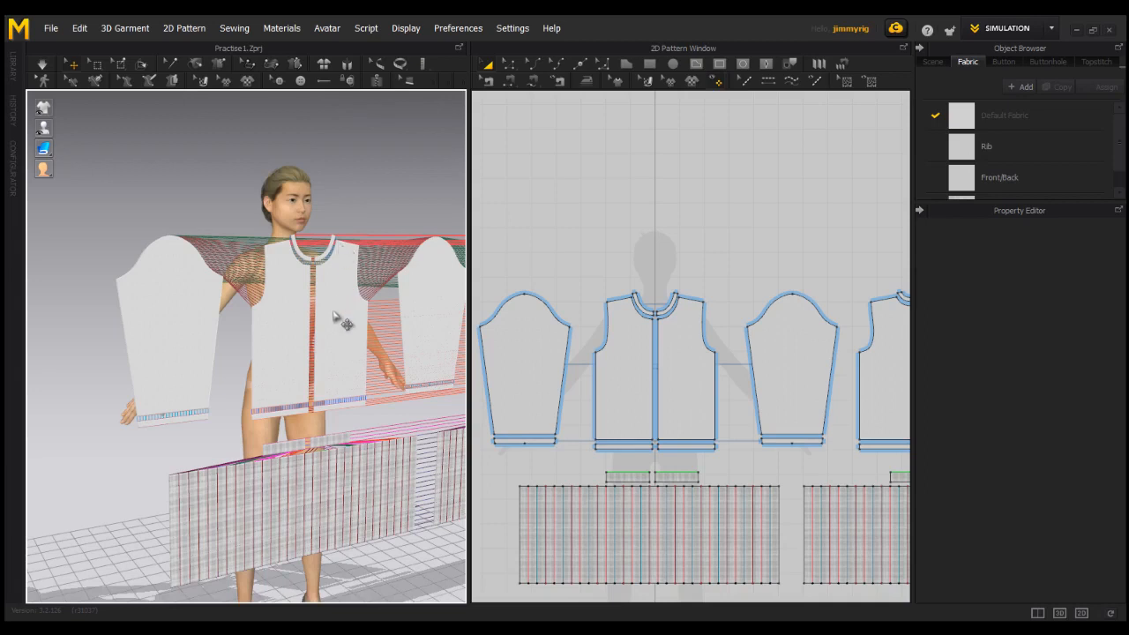
# Examine the flat garment pieces and the seam connections between them around the avatar.
pyautogui.scroll(-3, 339, 320)
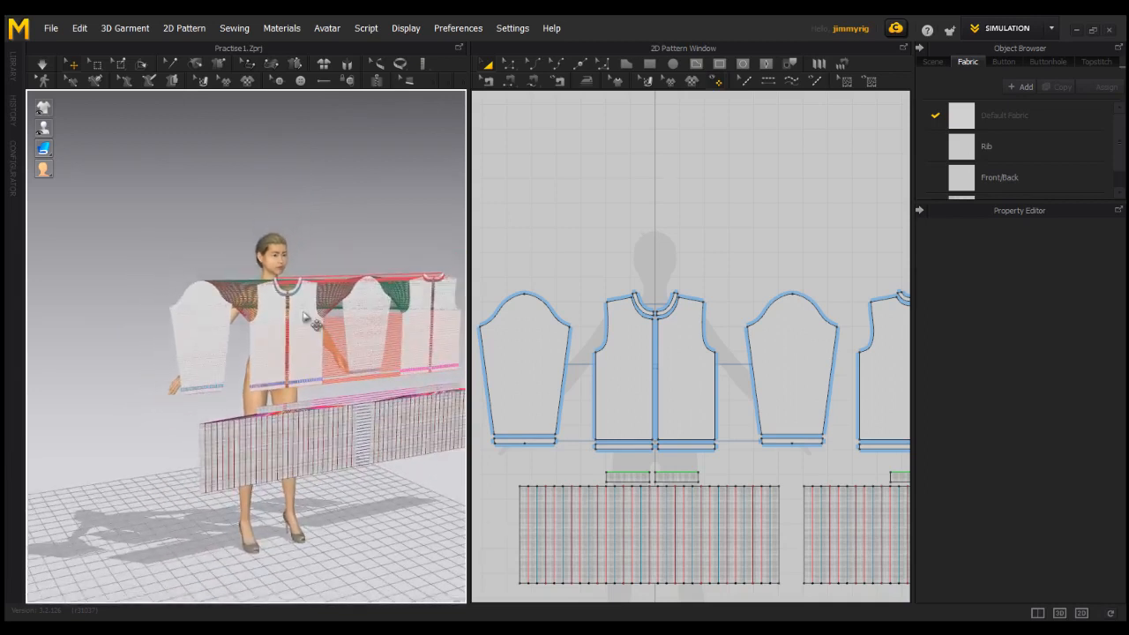
pyautogui.scroll(-2, 307, 323)
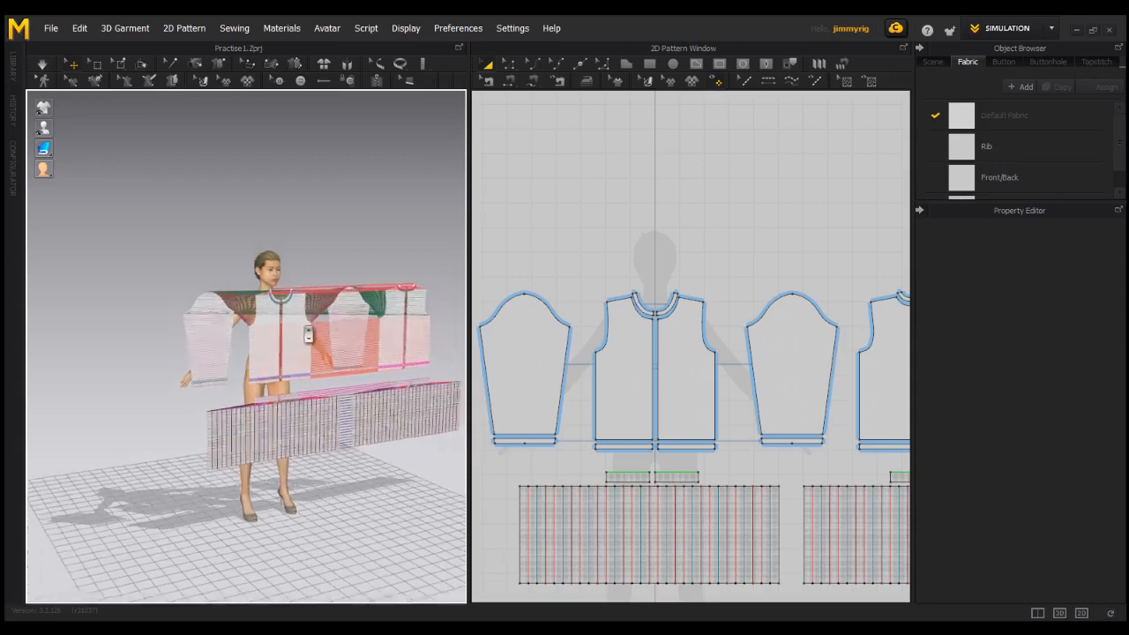
pyautogui.moveTo(309, 333); pyautogui.dragTo(322, 321, button='middle')
pyautogui.scroll(-1, 620, 383)
pyautogui.scroll(-1, 620, 382)
pyautogui.scroll(-2, 281, 351)
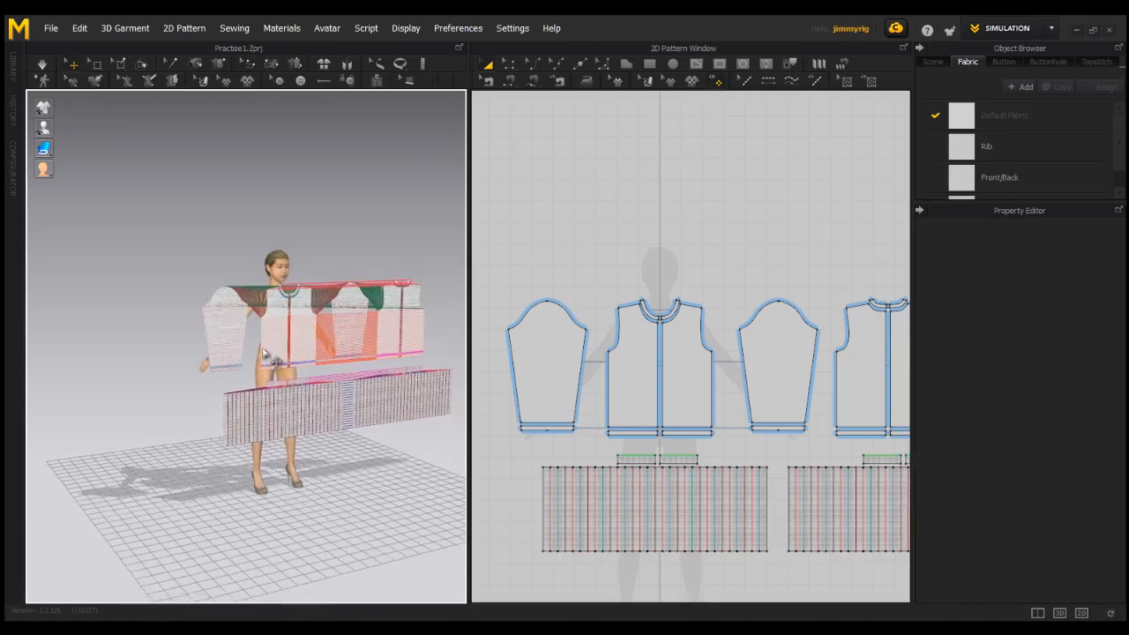
pyautogui.scroll(3, 280, 351)
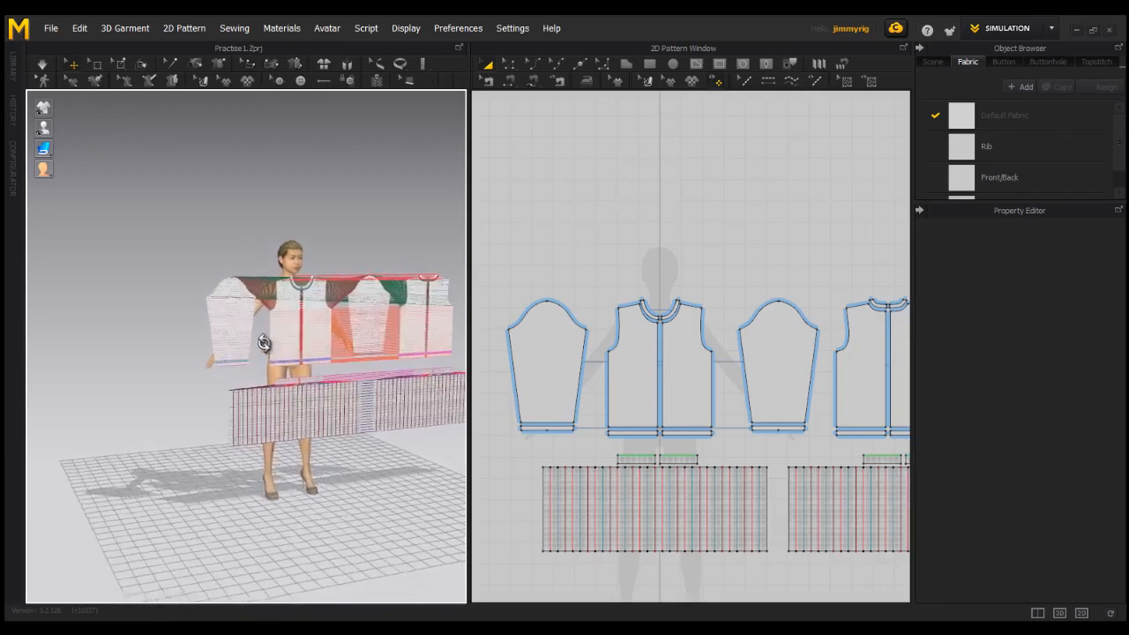
# Return the garment to its draped state on the avatar and reset all pieces to their 3D arrangement.
pyautogui.press('space')
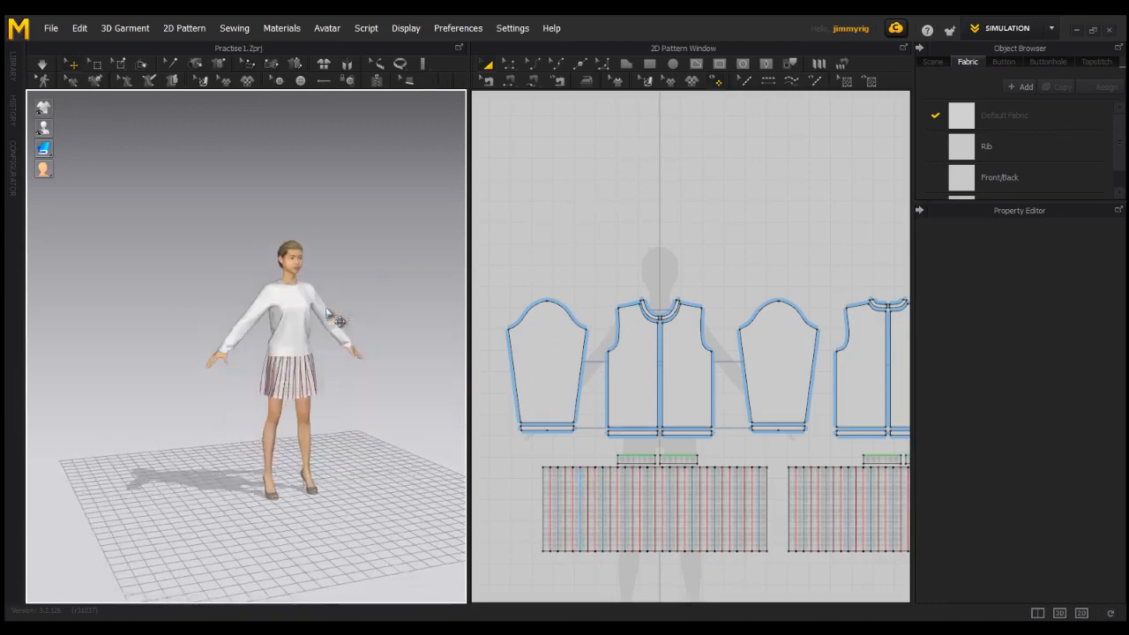
pyautogui.scroll(1, 351, 330)
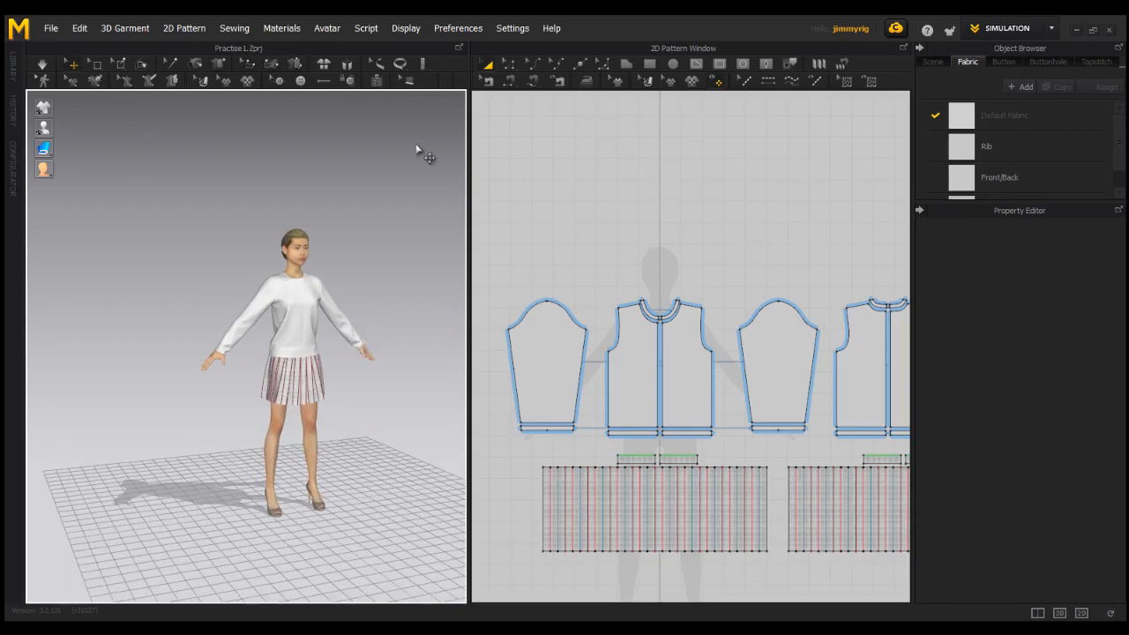
pyautogui.click(348, 65)
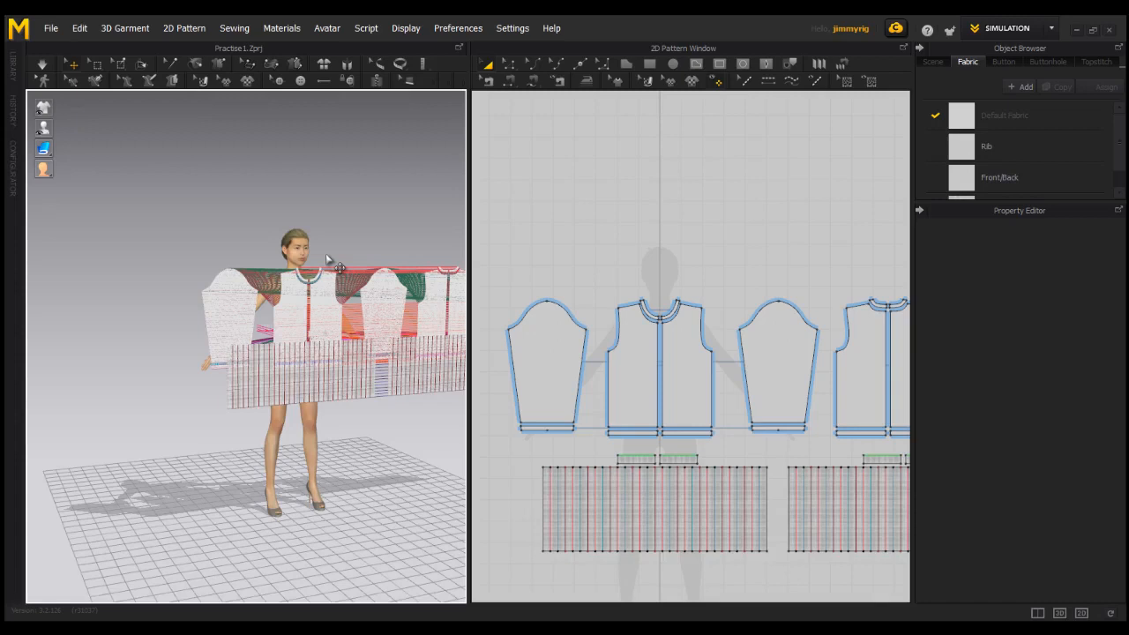
# Bring the flat-laid shirt and pleated skirt pieces back to their draped, worn state on the avatar.
pyautogui.scroll(1, 384, 334)
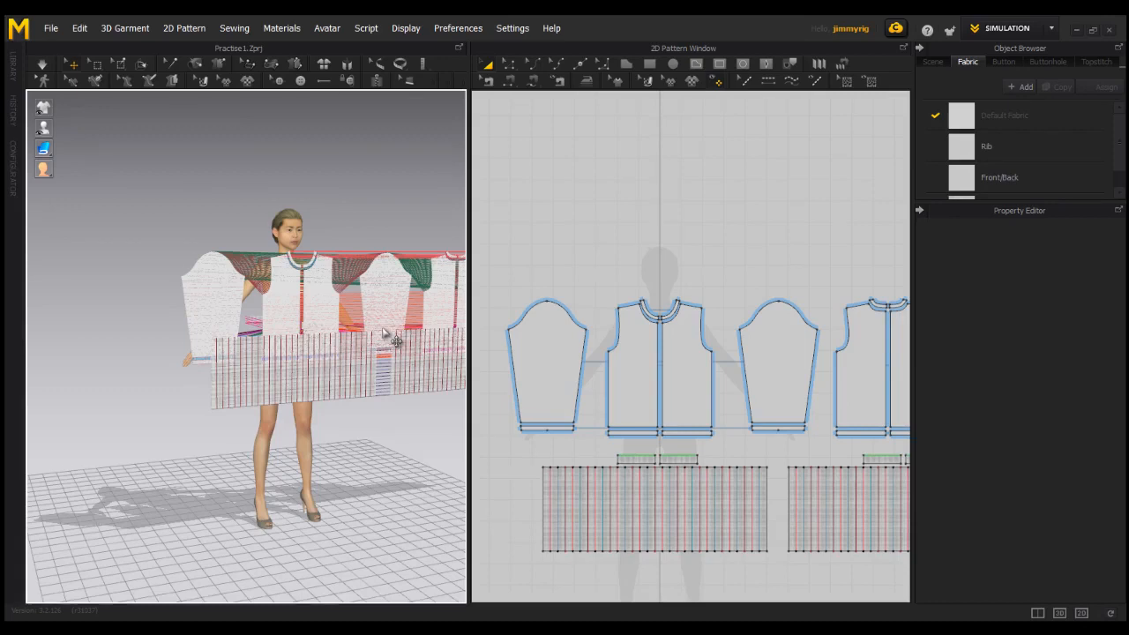
pyautogui.moveTo(383, 329); pyautogui.dragTo(357, 334, button='right')
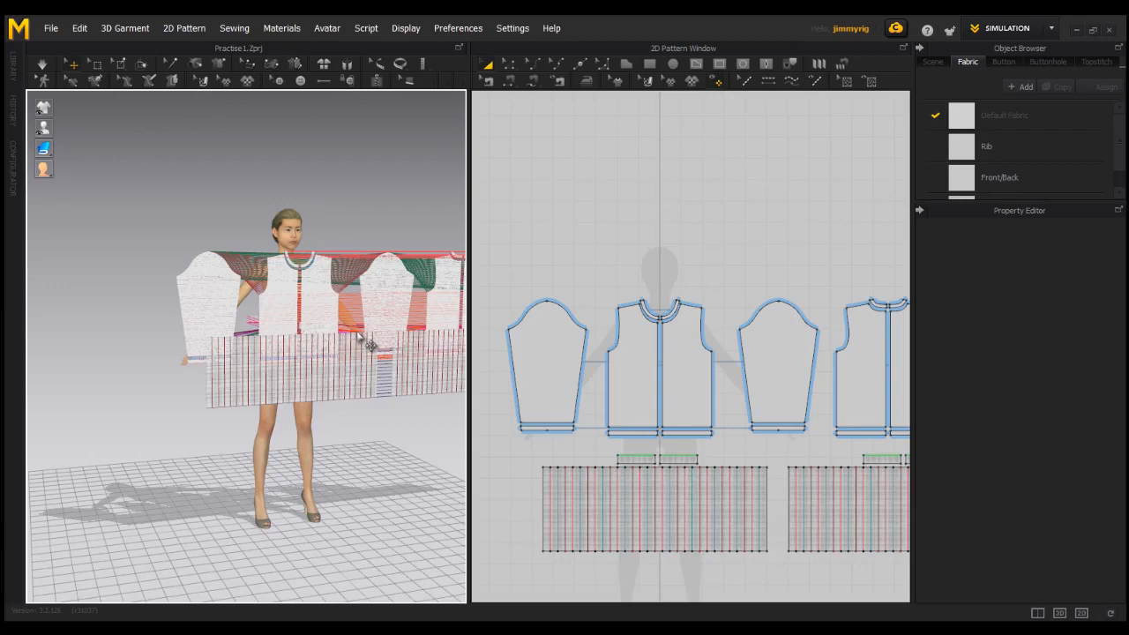
pyautogui.moveTo(370, 344); pyautogui.dragTo(376, 341, button='right')
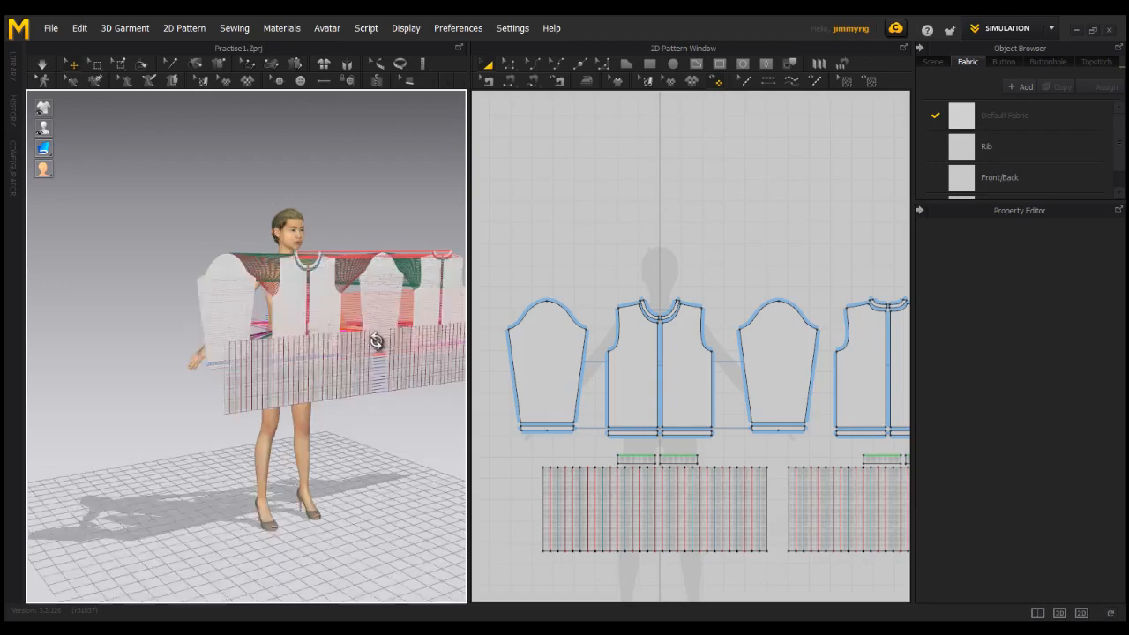
pyautogui.moveTo(376, 341); pyautogui.dragTo(364, 355, button='right')
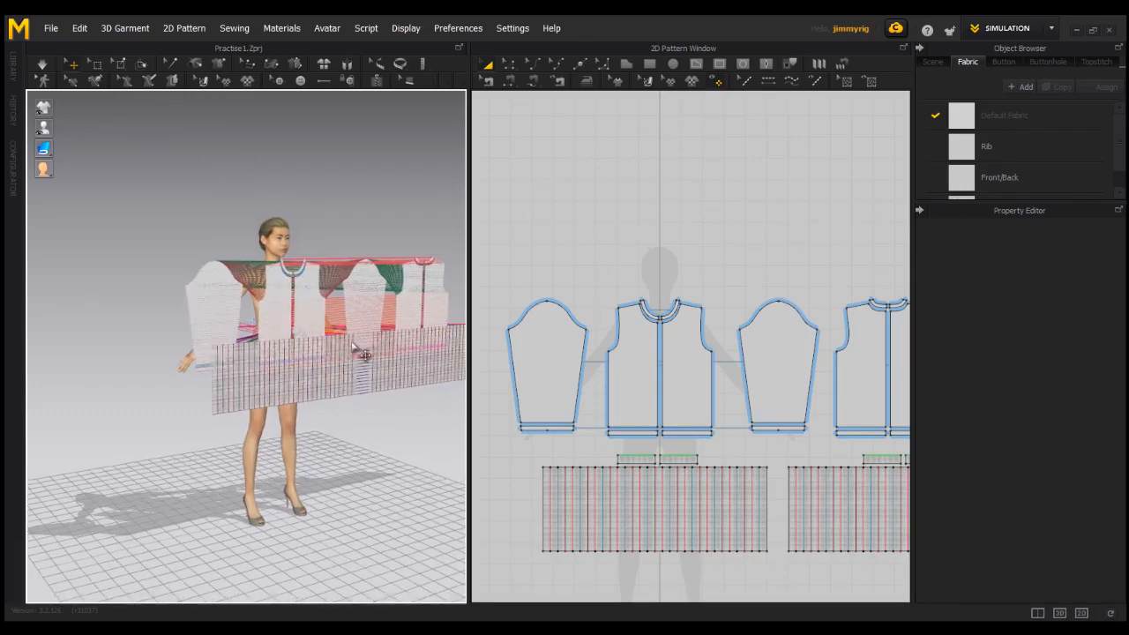
pyautogui.press('space')
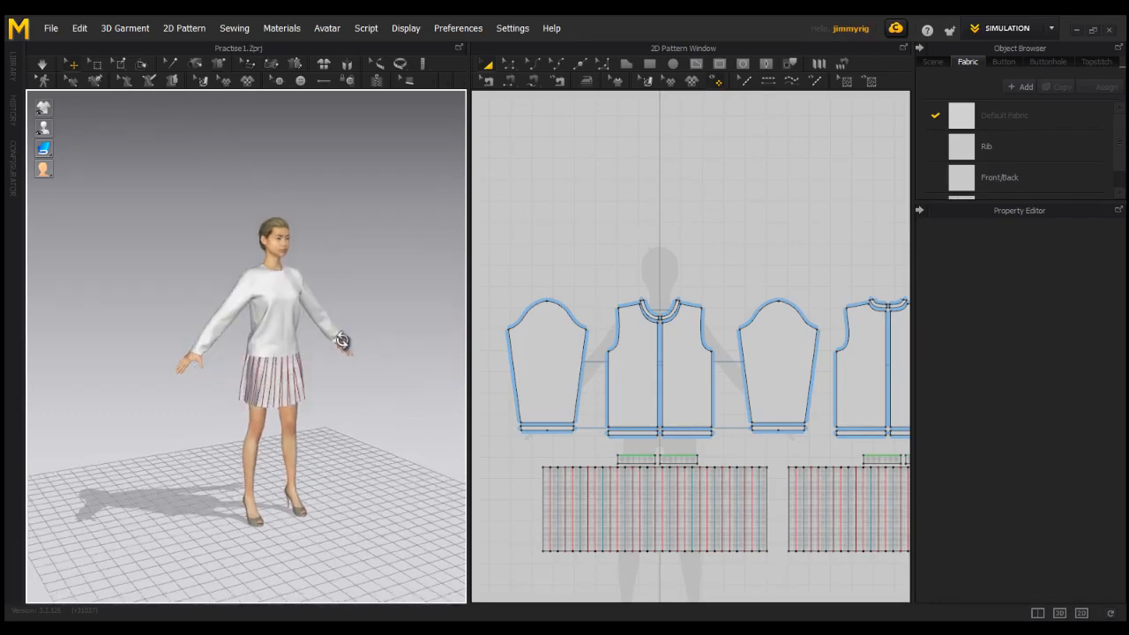
pyautogui.moveTo(342, 340); pyautogui.dragTo(374, 346, button='middle')
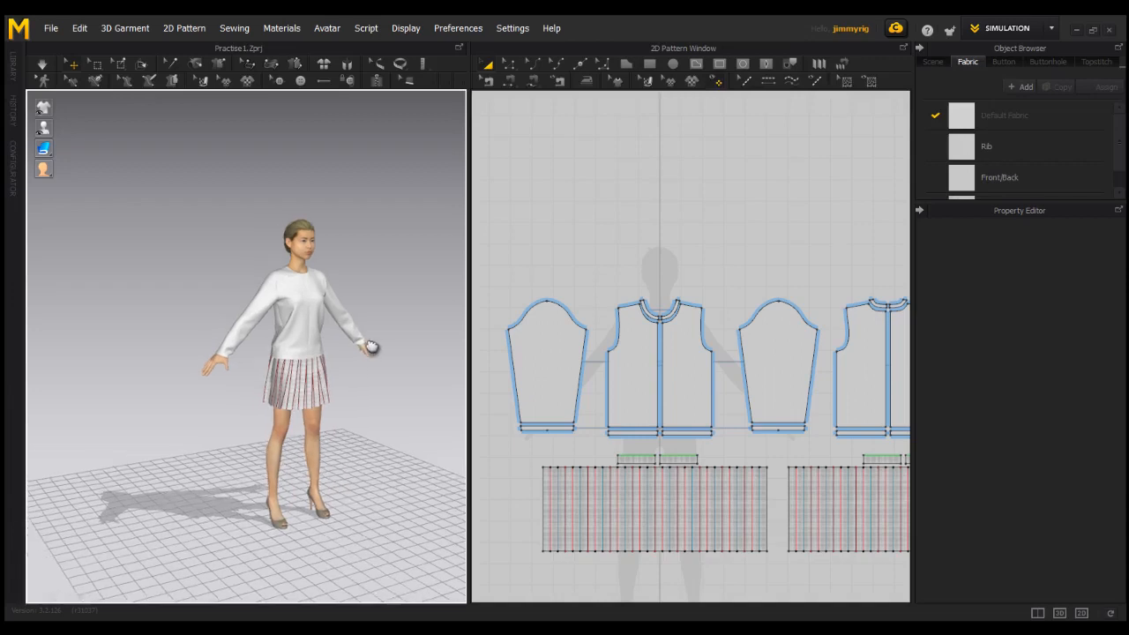